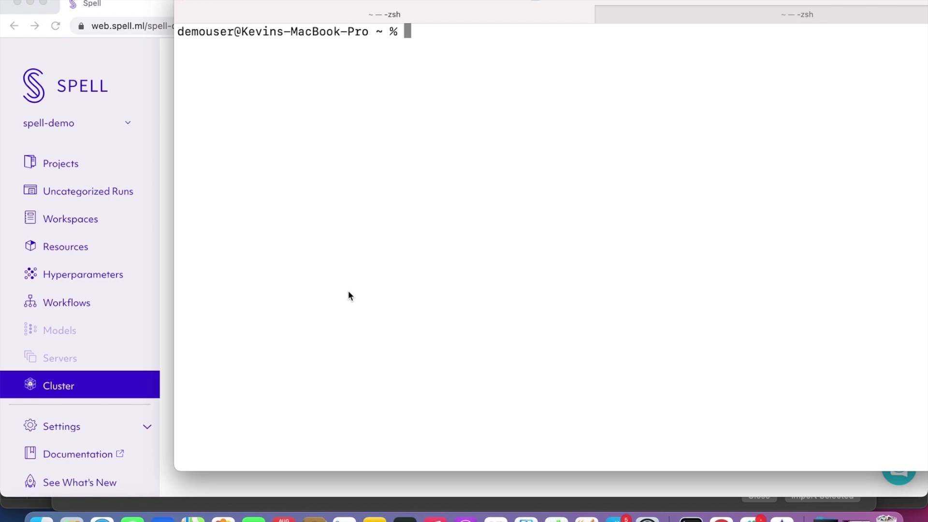
pyautogui.write('pip install spell')
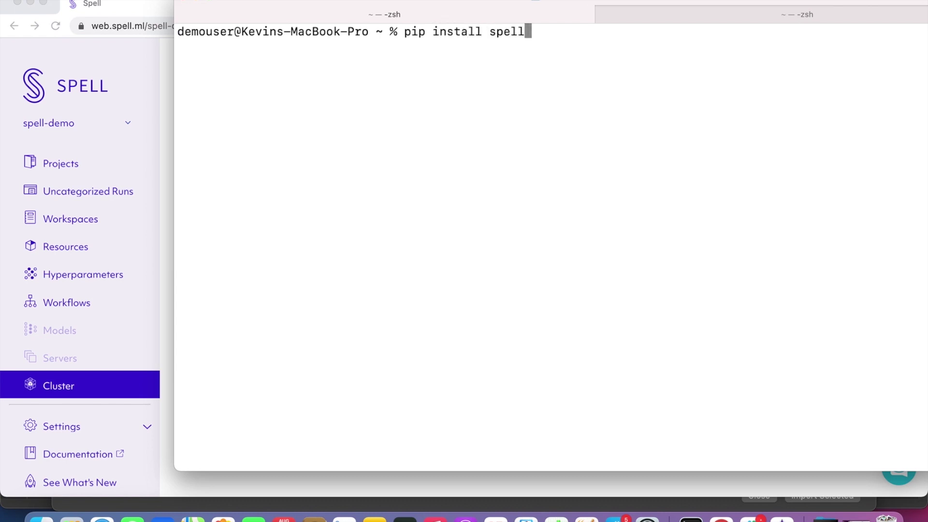
pyautogui.press('BackSpace')
pyautogui.press('BackSpace')
pyautogui.press('BackSpace')
pyautogui.press('BackSpace')
pyautogui.press('BackSpace')
pyautogui.write("'spell[cluster-aws")
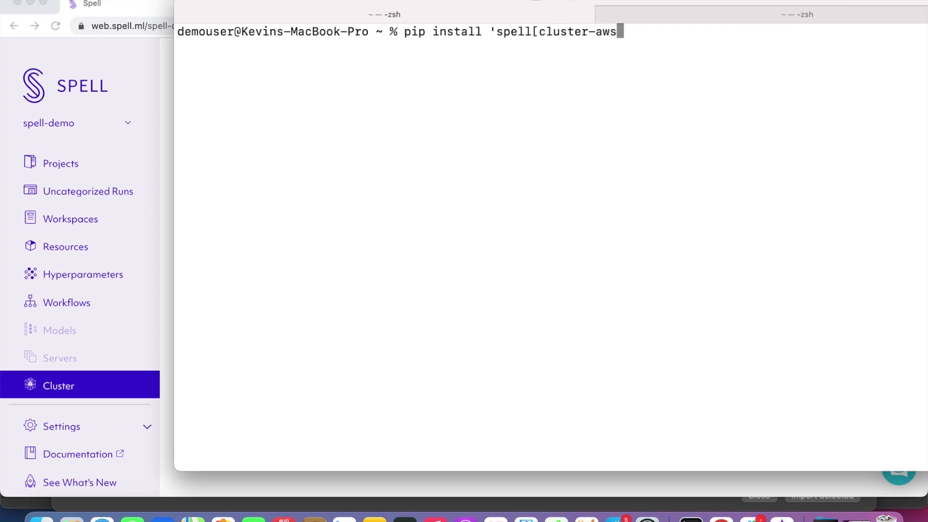
pyautogui.write("]'")
pyautogui.press('BackSpace')
pyautogui.press('BackSpace')
pyautogui.press('BackSpace')
pyautogui.press('BackSpace')
pyautogui.press('BackSpace')
pyautogui.press('BackSpace')
pyautogui.press('BackSpace')
pyautogui.press('BackSpace')
pyautogui.press('BackSpace')
pyautogui.press('BackSpace')
pyautogui.press('BackSpace')
pyautogui.press('BackSpace')
pyautogui.press('BackSpace')
pyautogui.press('BackSpace')
pyautogui.press('BackSpace')
pyautogui.press('BackSpace')
pyautogui.press('BackSpace')
pyautogui.press('BackSpace')
pyautogui.press('BackSpace')
pyautogui.press('BackSpace')
pyautogui.press('BackSpace')
pyautogui.press('BackSpace')
pyautogui.press('BackSpace')
pyautogui.press('BackSpace')
pyautogui.press('BackSpace')
pyautogui.press('BackSpace')
pyautogui.press('BackSpace')
pyautogui.press('BackSpace')
pyautogui.press('BackSpace')
pyautogui.press('BackSpace')
pyautogui.press('BackSpace')
pyautogui.press('BackSpace')
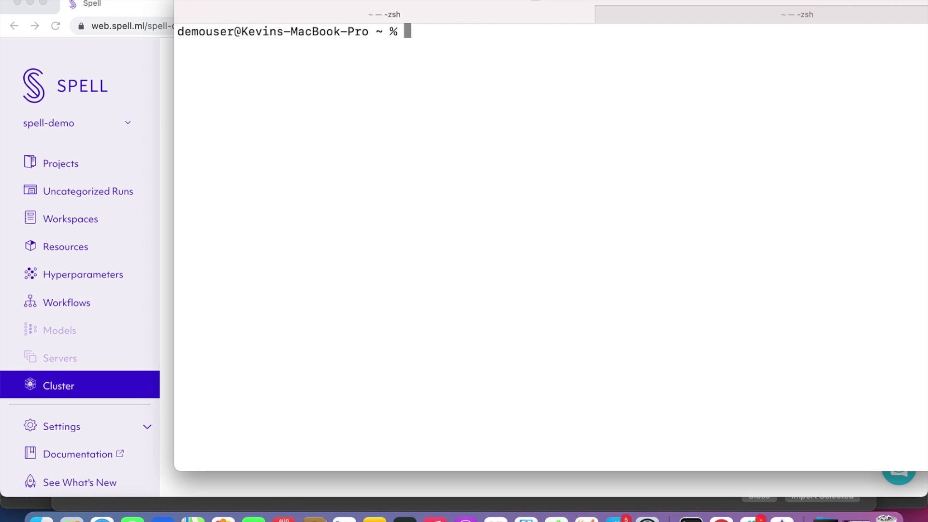
# Log in to Spell from the command line with spell login, and return to the terminal after the web authentication.
pyautogui.write('spell login')
pyautogui.press('Return')
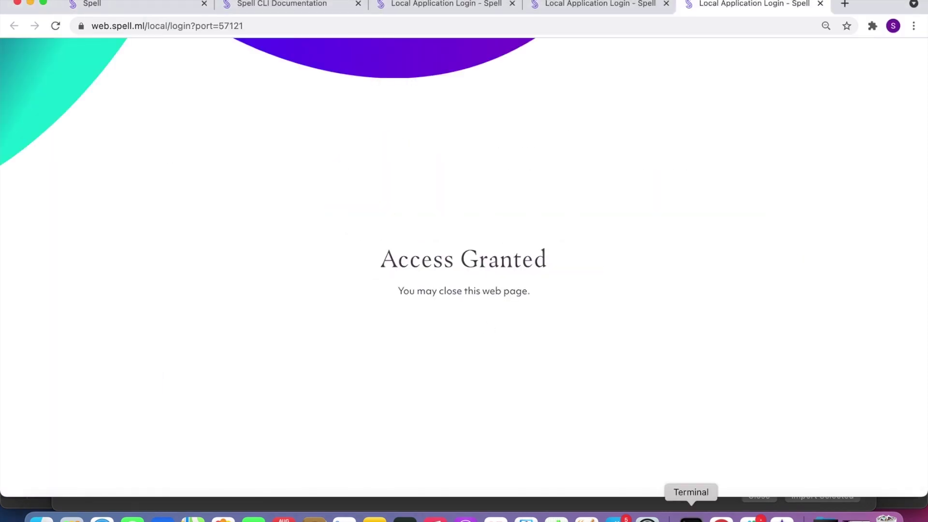
pyautogui.click(691, 519)
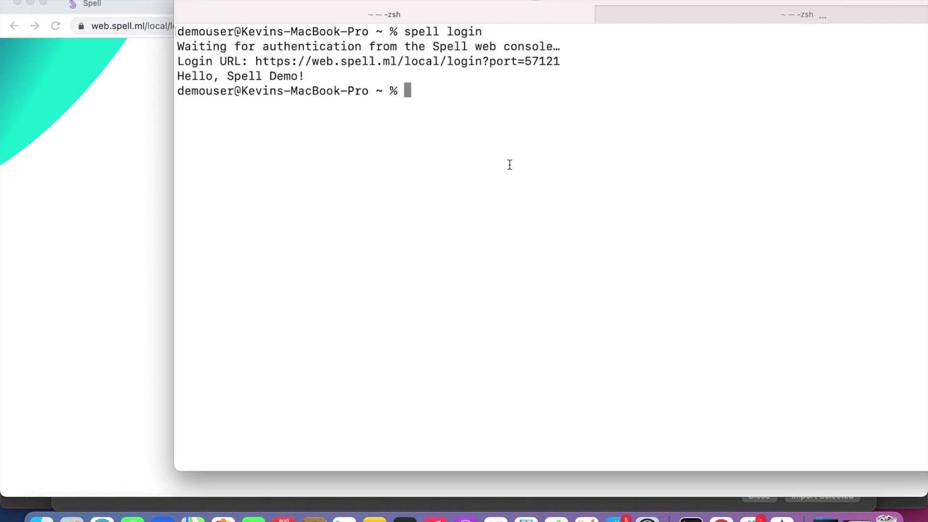
# Run spell cluster init aws with the cluster display name spelldemo and the default AWS profile.
pyautogui.write('spell cluster ini')
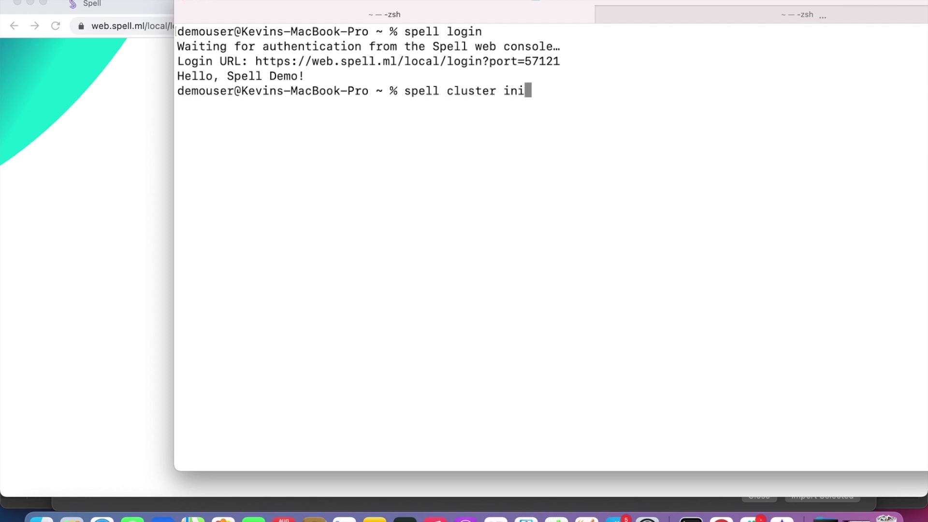
pyautogui.write('t aws')
pyautogui.press('Return')
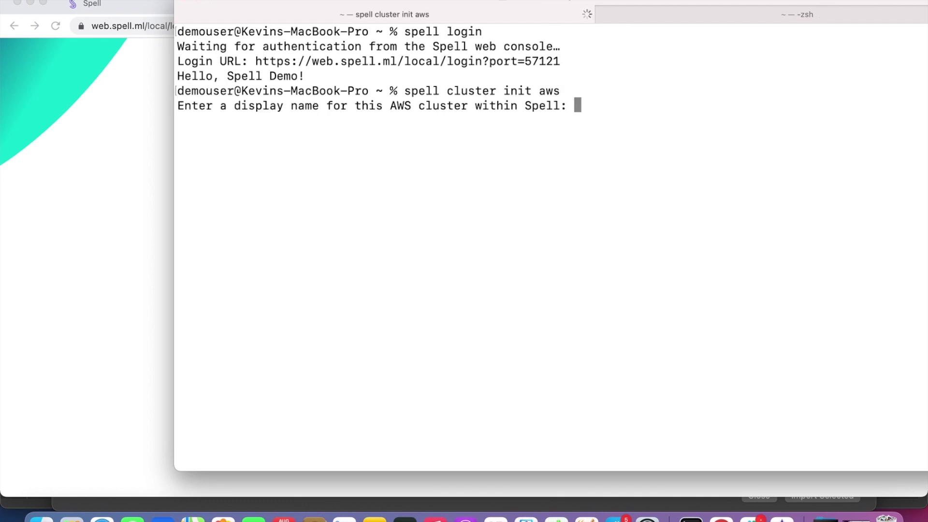
pyautogui.write('spelldemo')
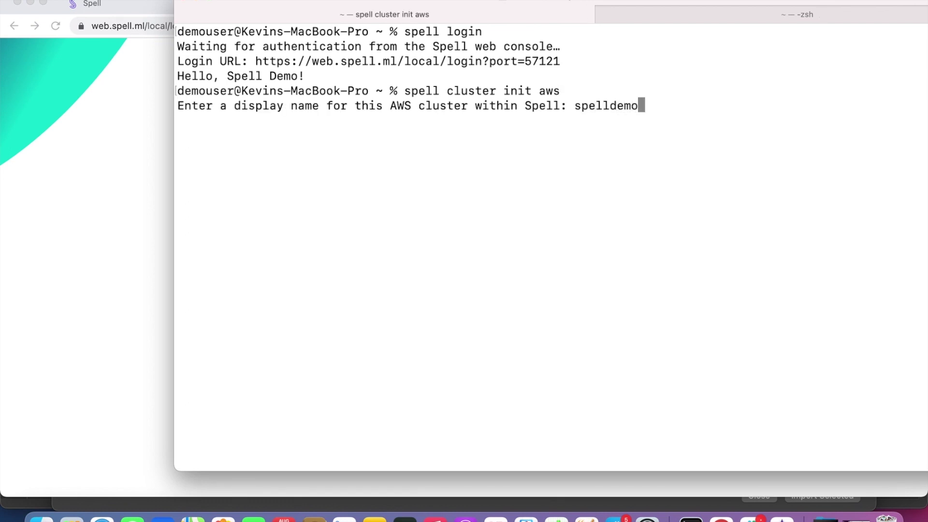
pyautogui.press('Return')
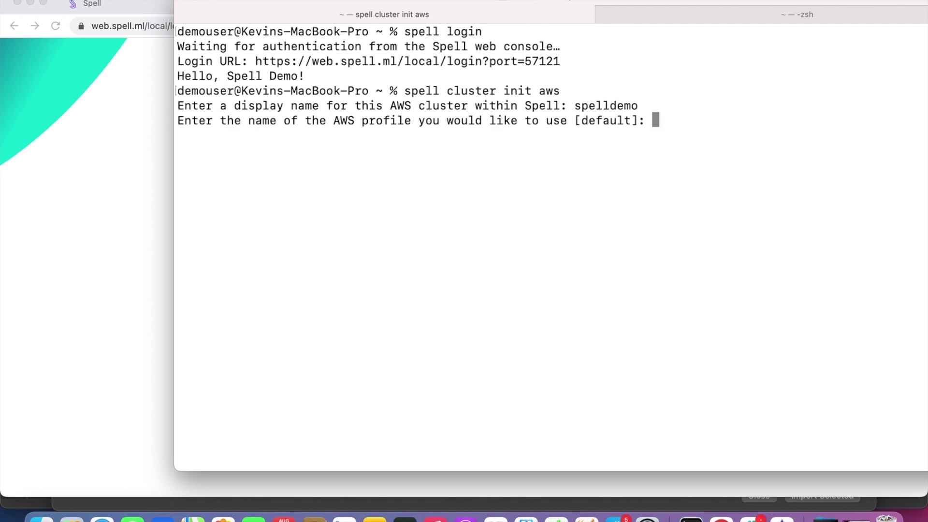
pyautogui.press('Return')
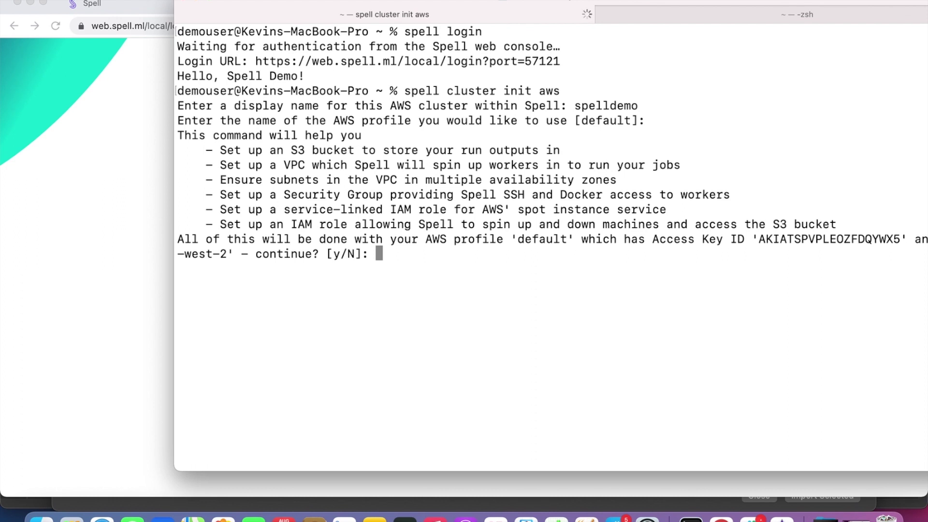
# Confirm the AWS cluster setup and accept the default S3 bucket name spell-spelldemo for run outputs.
pyautogui.write('y')
pyautogui.press('Return')
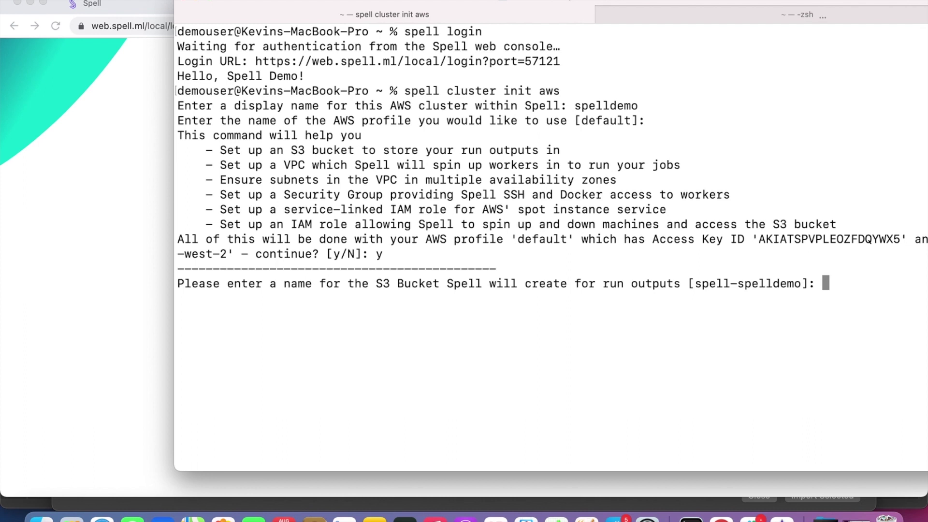
pyautogui.press('Return')
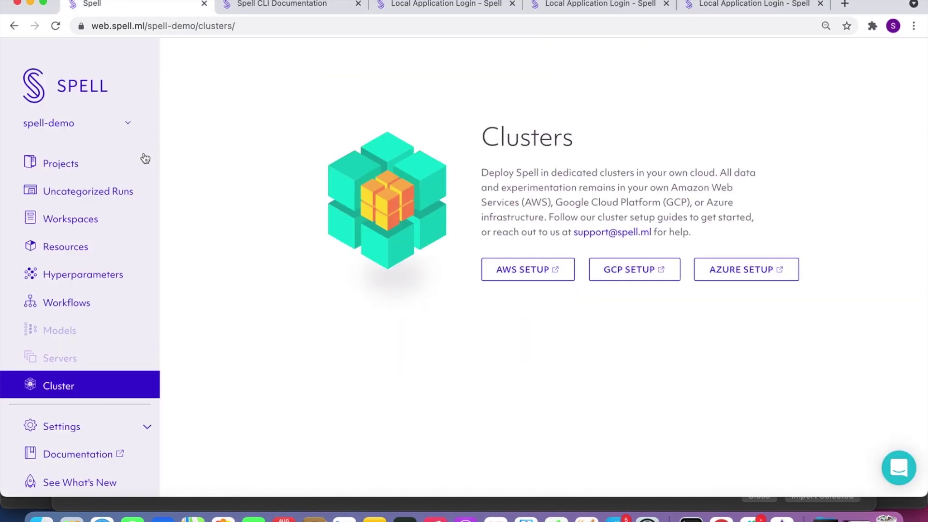
# Refresh the cluster information in the Spell web console and open the spelldemo cluster's details page.
pyautogui.click(93, 168)
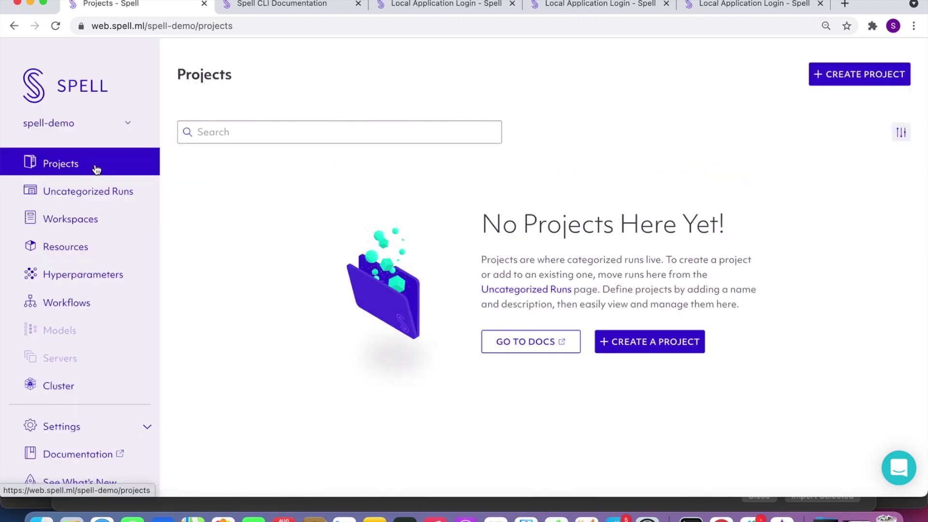
pyautogui.click(73, 385)
pyautogui.press('super+r')
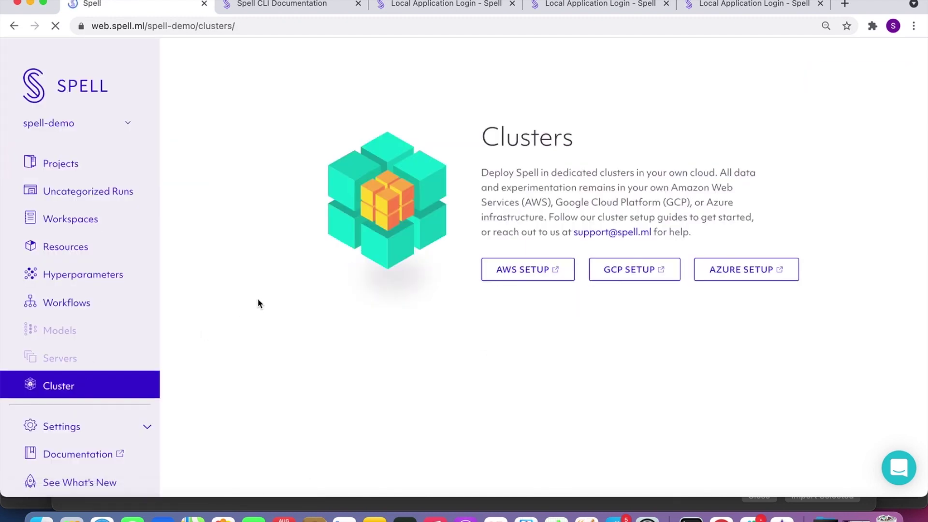
pyautogui.press('super+r')
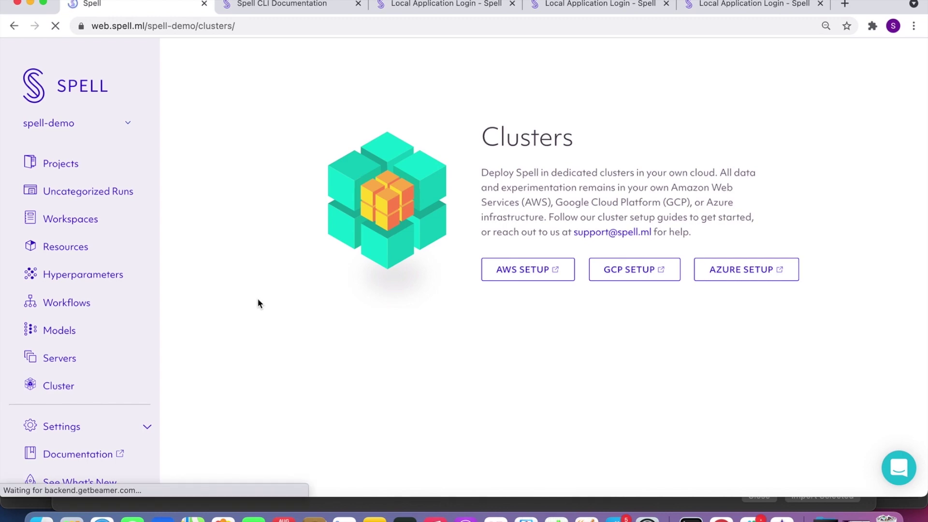
pyautogui.click(98, 359)
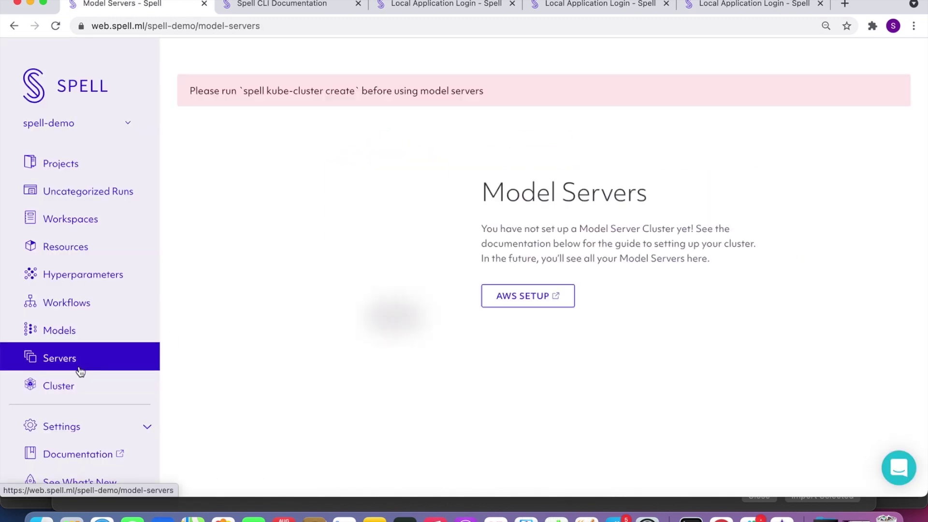
pyautogui.click(63, 386)
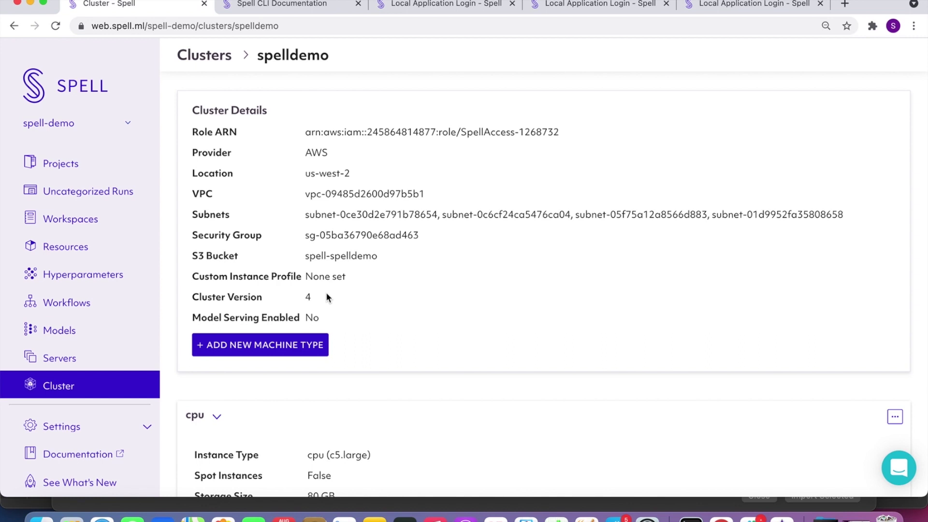
# Start a new cloud instance machine type for the spelldemo cluster and name it v100.
pyautogui.click(291, 347)
pyautogui.click(344, 253)
pyautogui.write('v100')
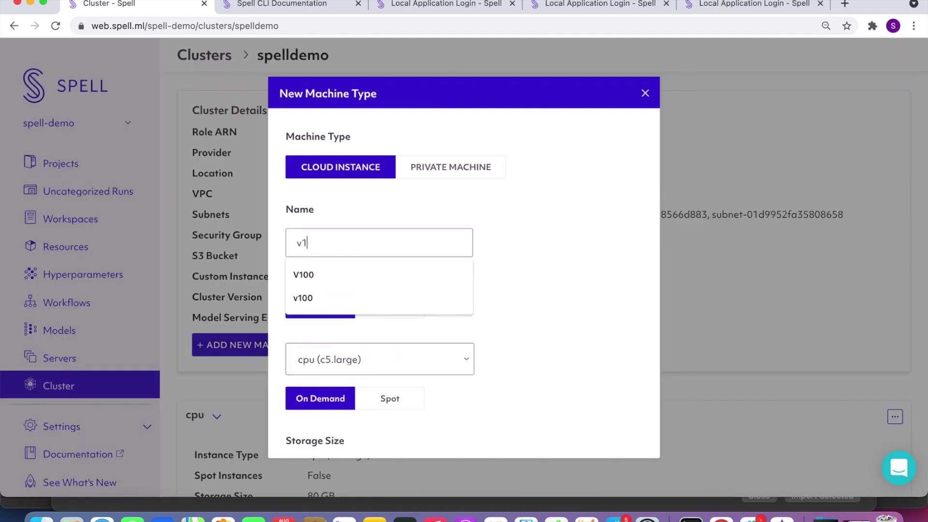
pyautogui.click(518, 239)
# Set the instance type to GPU V100 (p3.2xlarge) and create the machine type with the remaining default settings.
pyautogui.scroll(-3, 518, 236)
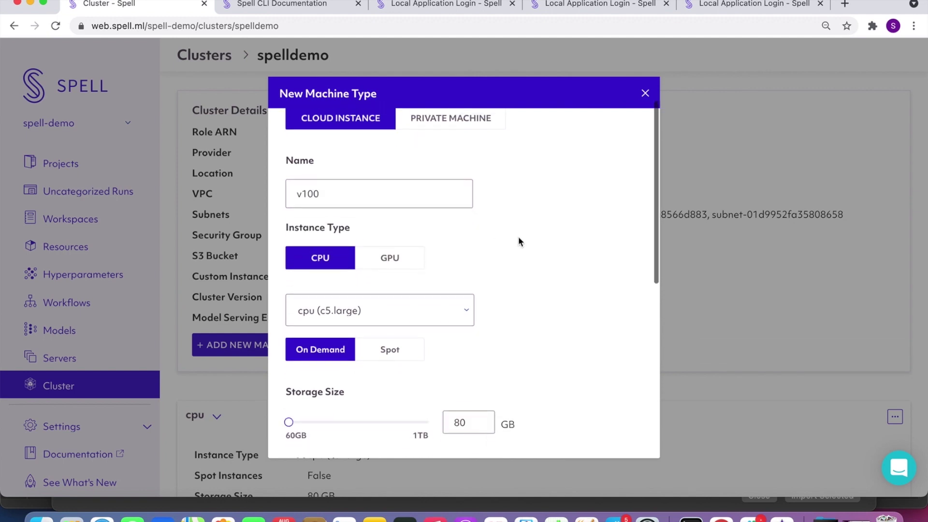
pyautogui.click(395, 239)
pyautogui.click(425, 289)
pyautogui.scroll(-3, 405, 349)
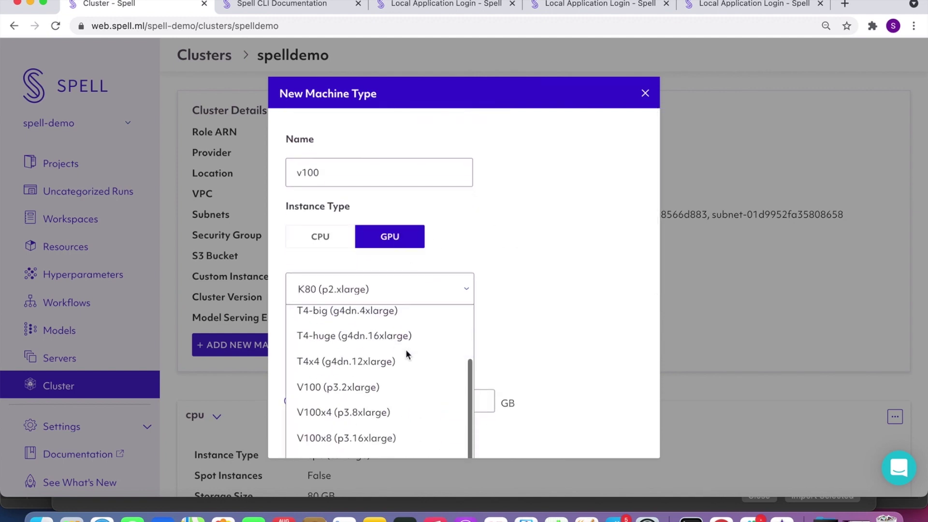
pyautogui.click(391, 362)
pyautogui.scroll(-5, 604, 259)
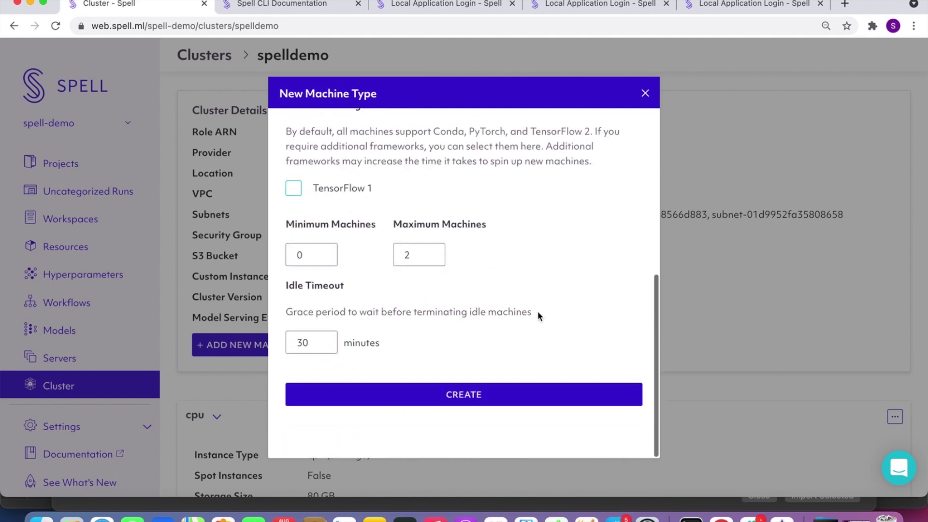
pyautogui.click(455, 395)
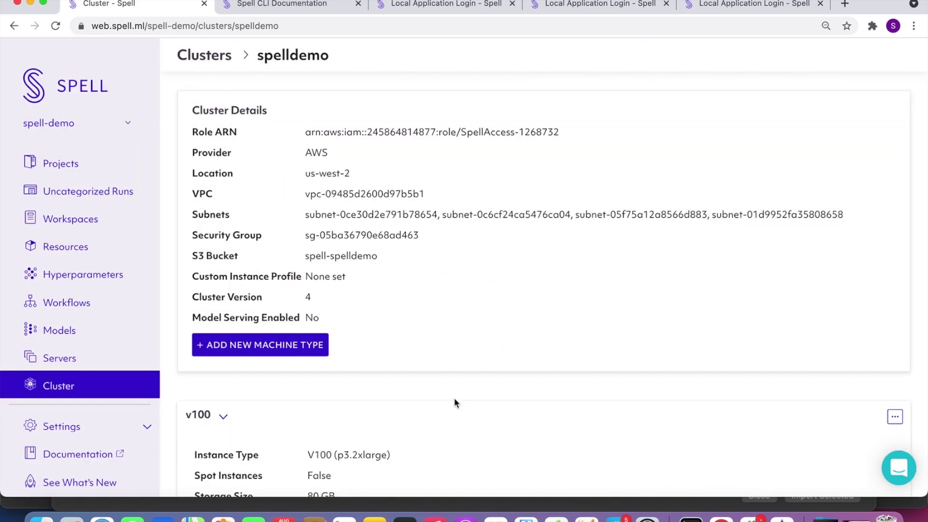
# Switch to the terminal and list the contents of the bucket s3://spelldemo-cifar10 with the AWS CLI.
pyautogui.click(690, 518)
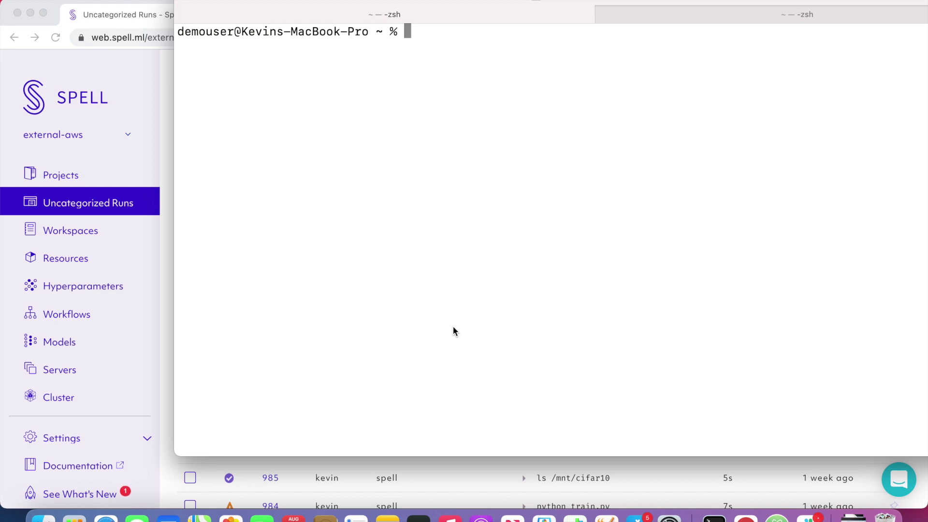
pyautogui.write('aws s3 ls s3')
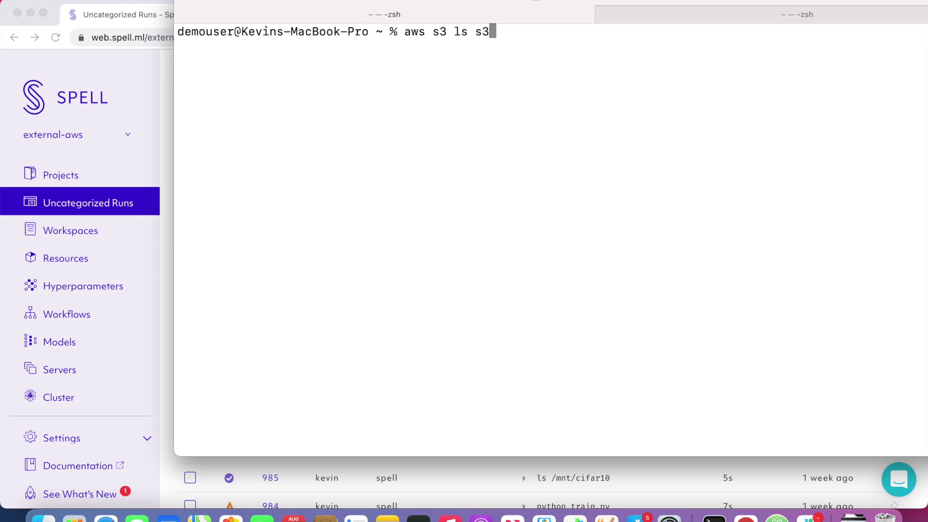
pyautogui.write('://spell')
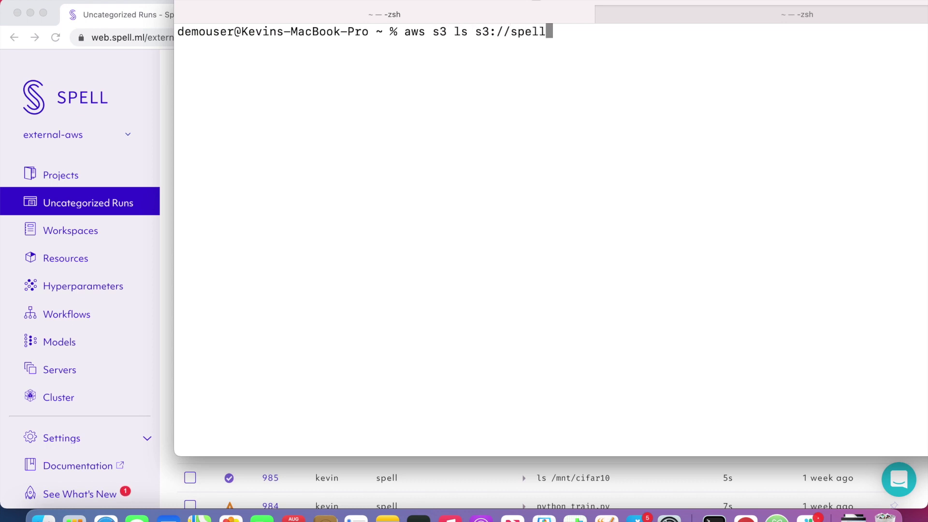
pyautogui.write('demo-cifar10')
pyautogui.press('Return')
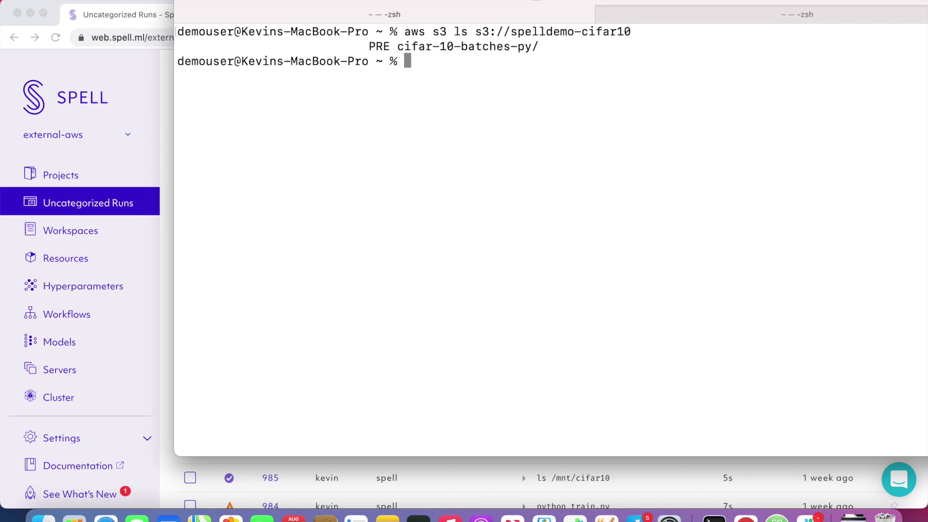
# Add the spelldemo-cifar10 bucket to the cluster with spell cluster add-bucket, confirming use of the default AWS profile.
pyautogui.write('spell cluster add-bucket')
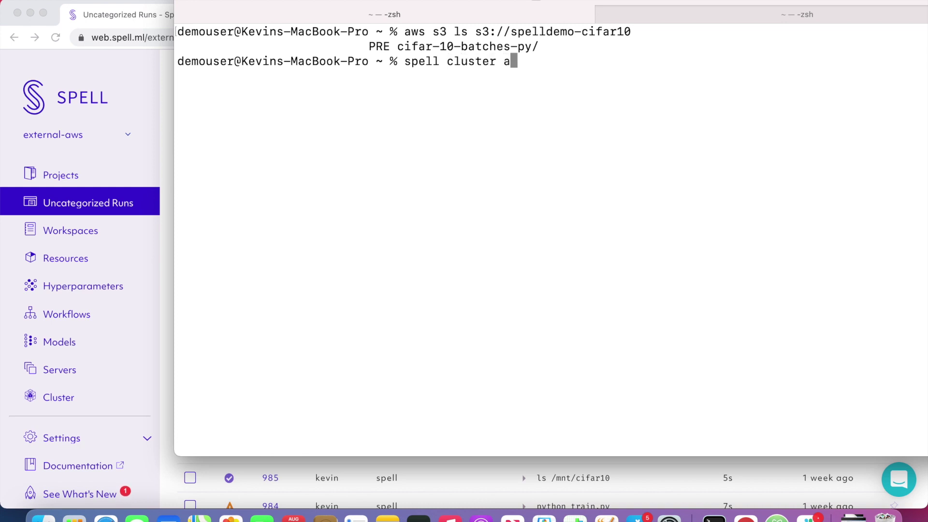
pyautogui.press('Return')
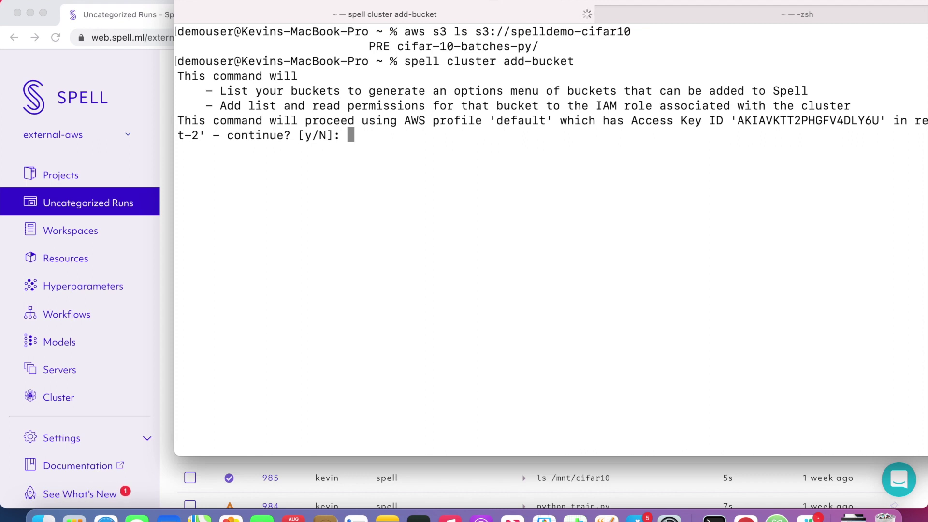
pyautogui.write('y')
pyautogui.press('Return')
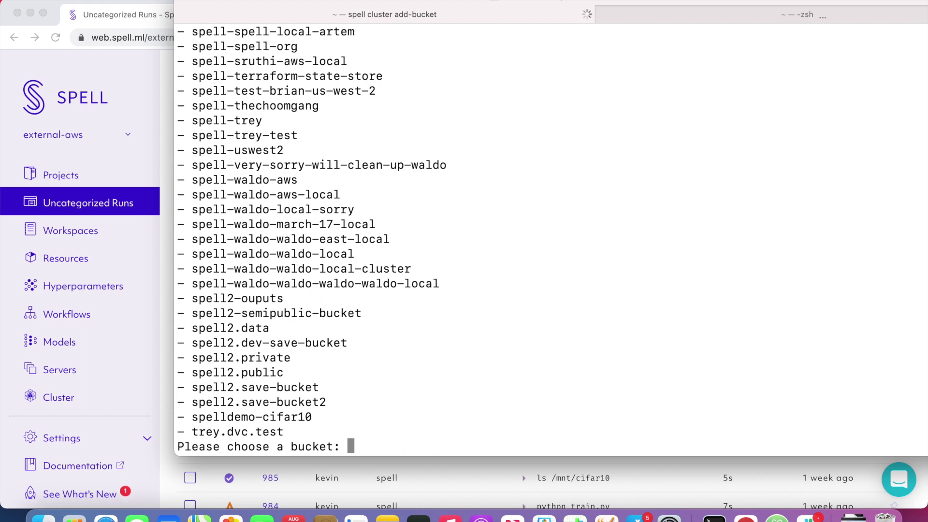
pyautogui.write('spelldemo-')
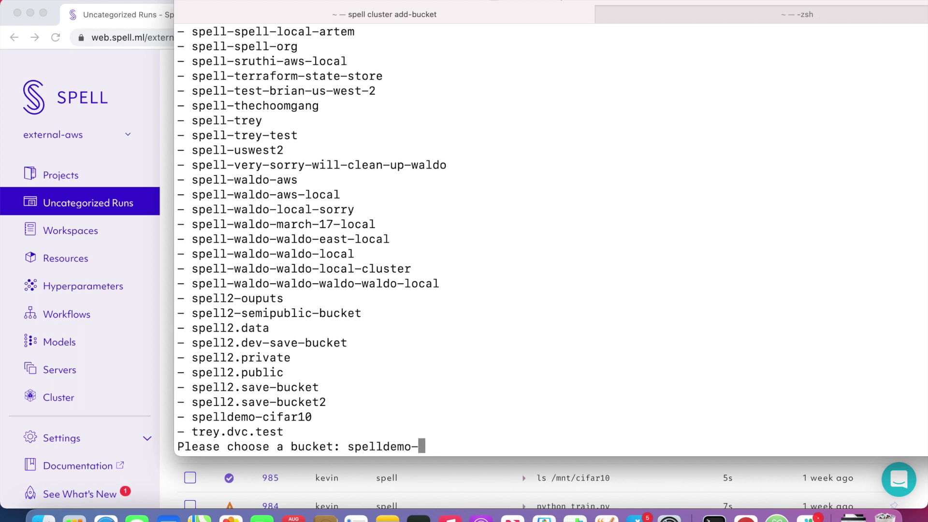
pyautogui.write('cifar10')
pyautogui.press('Return')
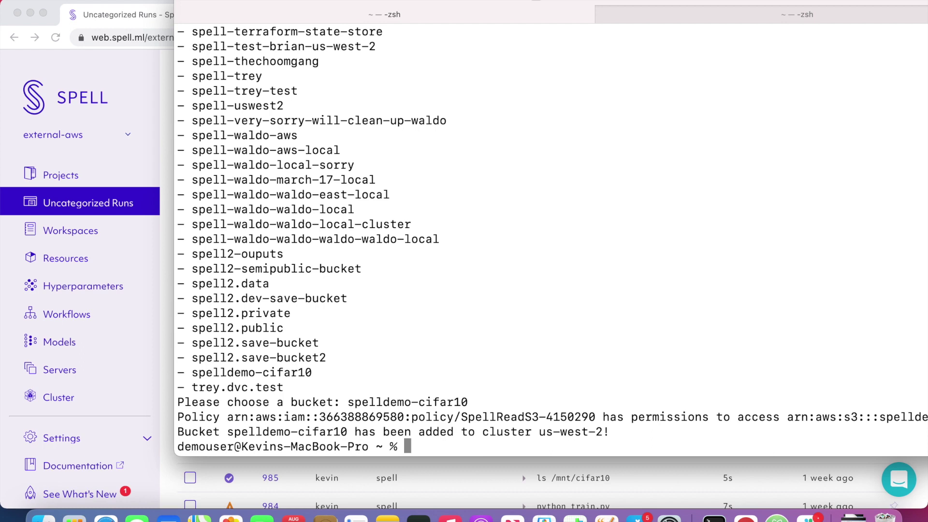
pyautogui.write('git clone')
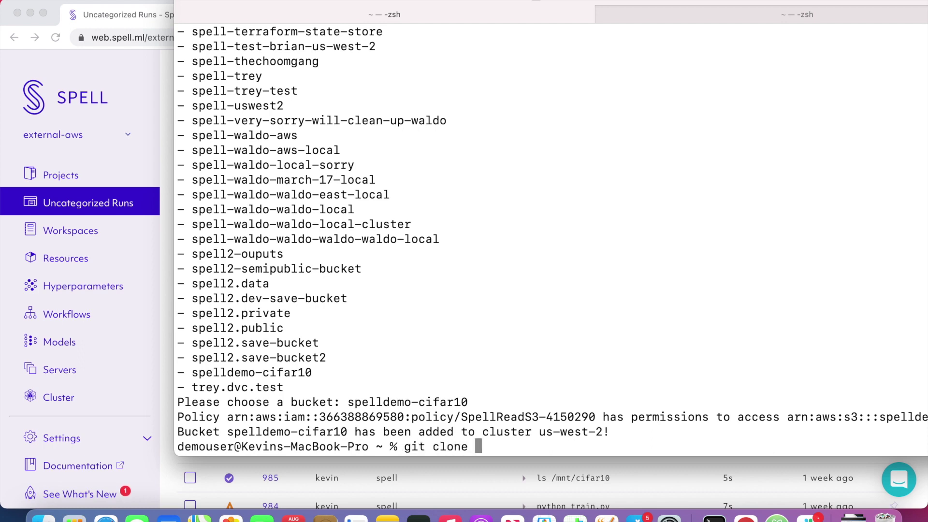
pyautogui.write('https://github.com/spellml/cnn-cifar10.git')
pyautogui.press('Return')
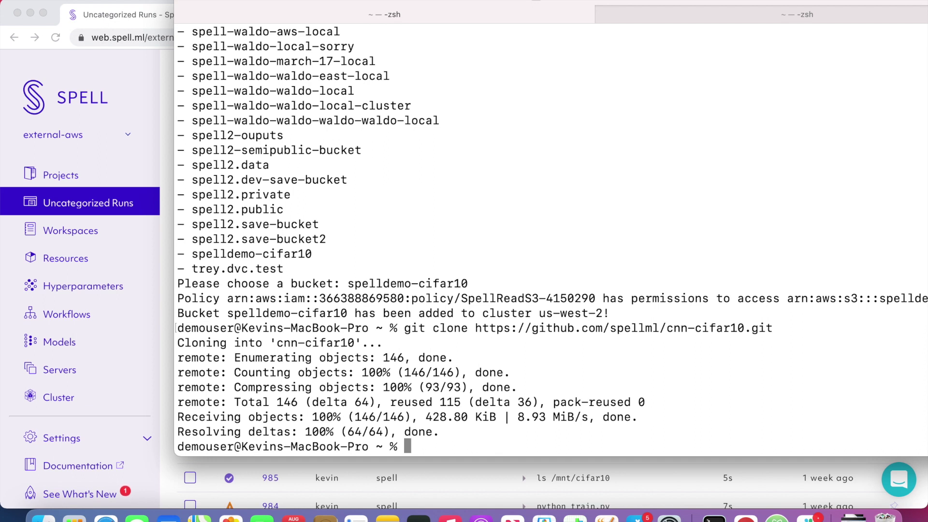
# Change into the cnn-cifar10/models directory and list all its files with ls -al.
pyautogui.write('cd mod')
pyautogui.press('BackSpace')
pyautogui.press('BackSpace')
pyautogui.press('BackSpace')
pyautogui.write('cnn')
pyautogui.press('Tab')
pyautogui.write('m')
pyautogui.press('Tab')
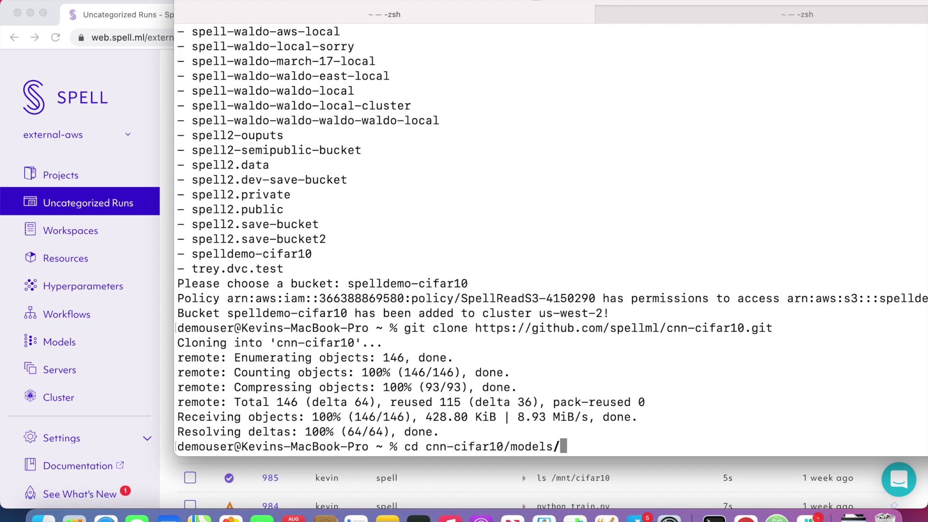
pyautogui.press('Return')
pyautogui.write('ls -al')
pyautogui.press('Return')
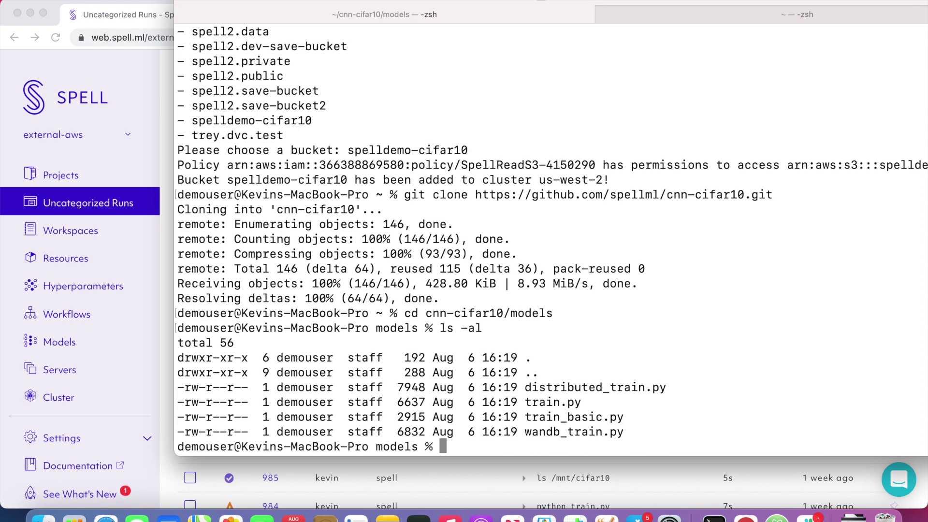
# Open train.py in vim, examine its arguments and CIFAR-10 dataset loading code, and close the file.
pyautogui.write('vim train.py')
pyautogui.press('Return')
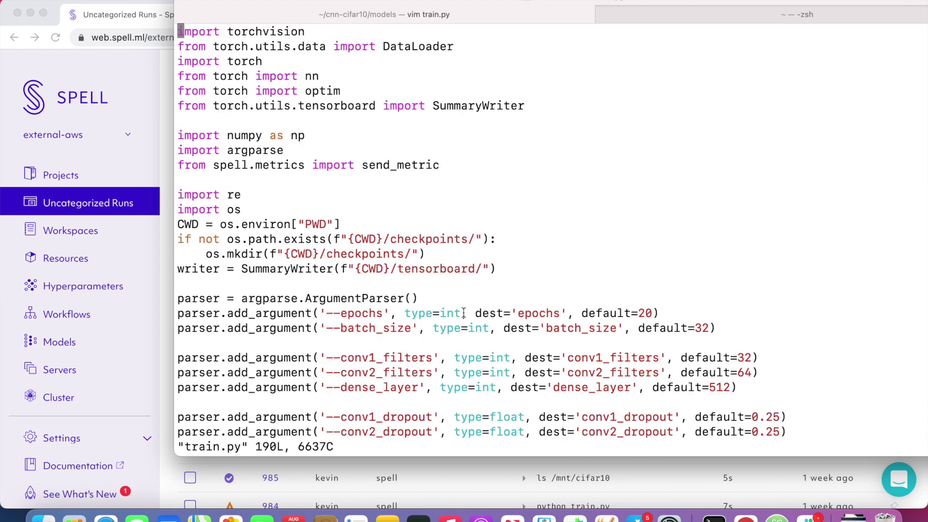
pyautogui.press('Down')
pyautogui.press('Down')
pyautogui.press('Down')
pyautogui.press('Down')
pyautogui.press('Down')
pyautogui.press('Down')
pyautogui.press('Down')
pyautogui.press('Down')
pyautogui.press('Down')
pyautogui.press('Down')
pyautogui.press('Down')
pyautogui.press('Down')
pyautogui.press('Down')
pyautogui.press('Down')
pyautogui.press('Down')
pyautogui.press('Down')
pyautogui.press('Down')
pyautogui.press('Down')
pyautogui.press('Down')
pyautogui.press('Down')
pyautogui.press('Down')
pyautogui.press('Down')
pyautogui.press('Down')
pyautogui.press('Down')
pyautogui.press('Down')
pyautogui.press('Down')
pyautogui.press('Down')
pyautogui.press('Down')
pyautogui.press('Down')
pyautogui.press('Down')
pyautogui.press('Down')
pyautogui.press('Down')
pyautogui.press('Down')
pyautogui.press('Down')
pyautogui.press('Down')
pyautogui.press('Down')
pyautogui.press('Down')
pyautogui.press('Down')
pyautogui.press('Down')
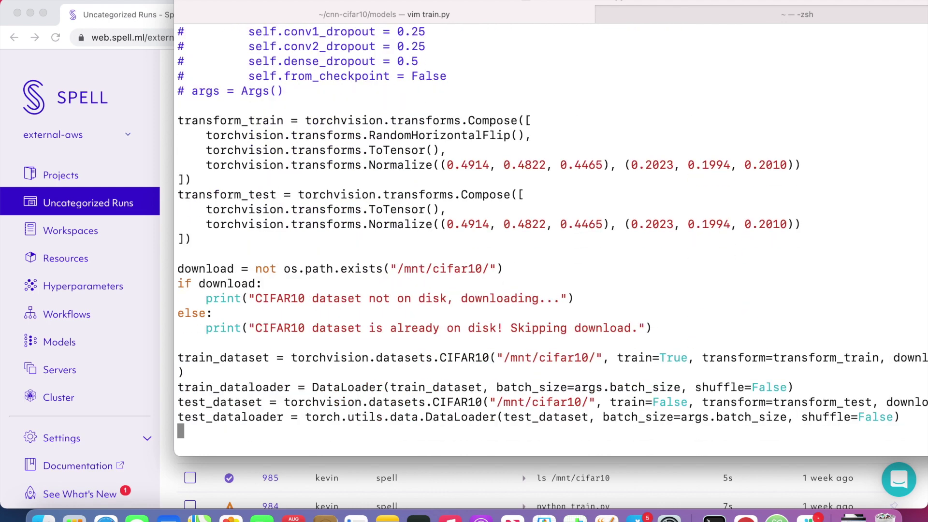
pyautogui.press('Down')
pyautogui.press('Down')
pyautogui.press('Down')
pyautogui.press('Down')
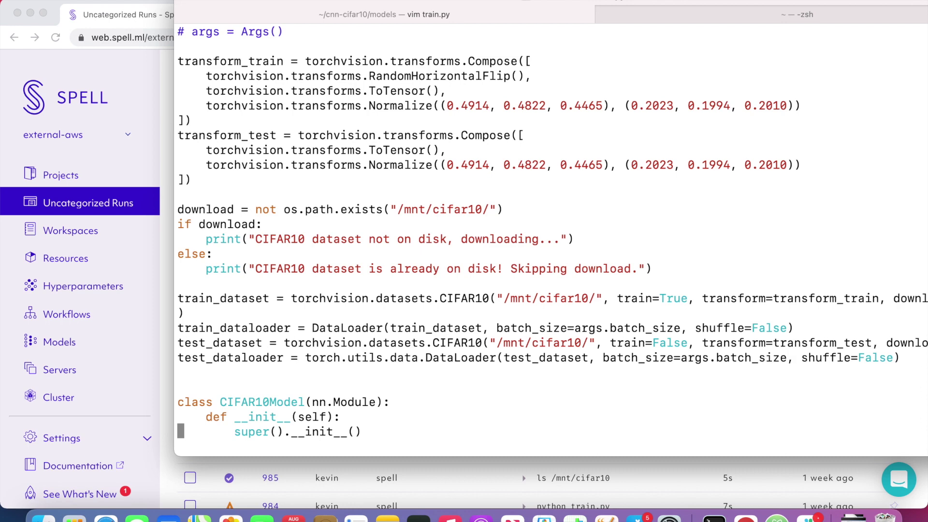
pyautogui.write(':wq')
pyautogui.press('Return')
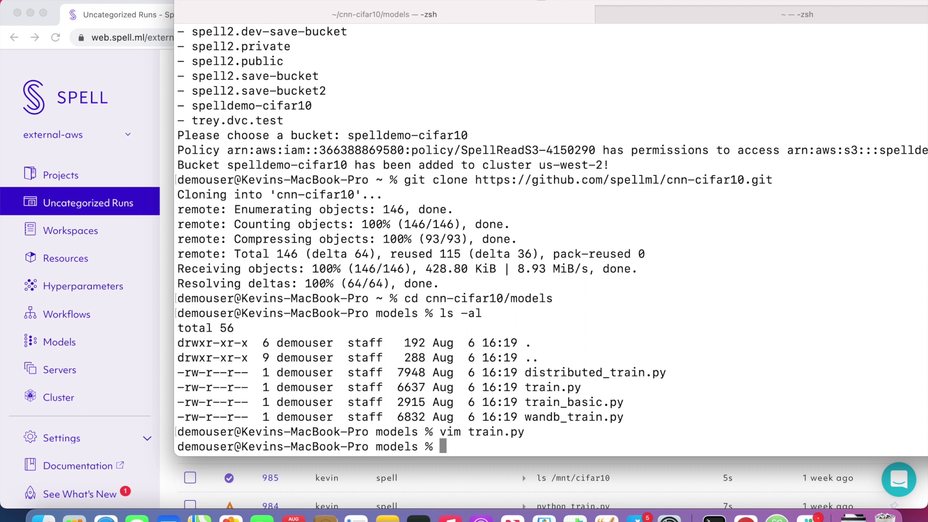
# Launch python train.py with spell run on machine type v100, mounting s3/spelldemo-cifar10 at /mnt/cifar10.
pyautogui.write('sell r')
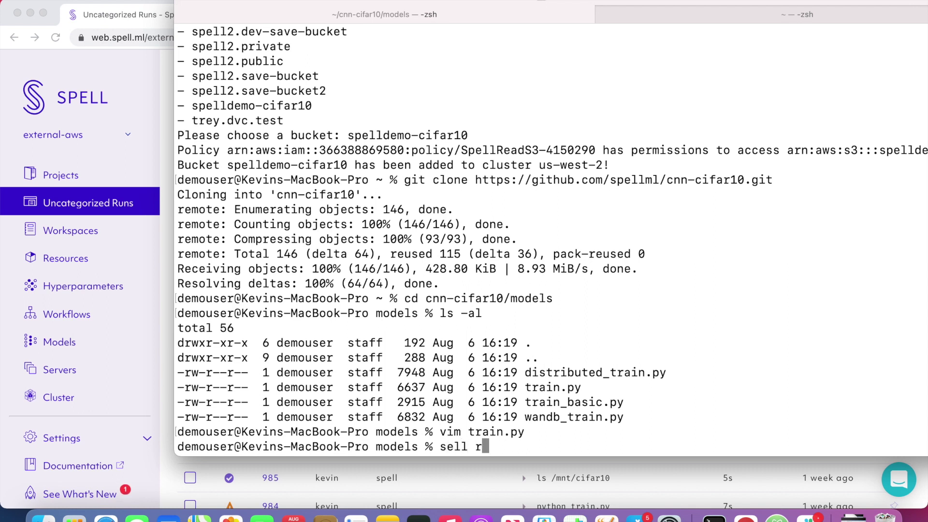
pyautogui.write('un')
pyautogui.press('BackSpace')
pyautogui.press('BackSpace')
pyautogui.press('BackSpace')
pyautogui.press('BackSpace')
pyautogui.press('BackSpace')
pyautogui.press('BackSpace')
pyautogui.press('BackSpace')
pyautogui.write('pe')
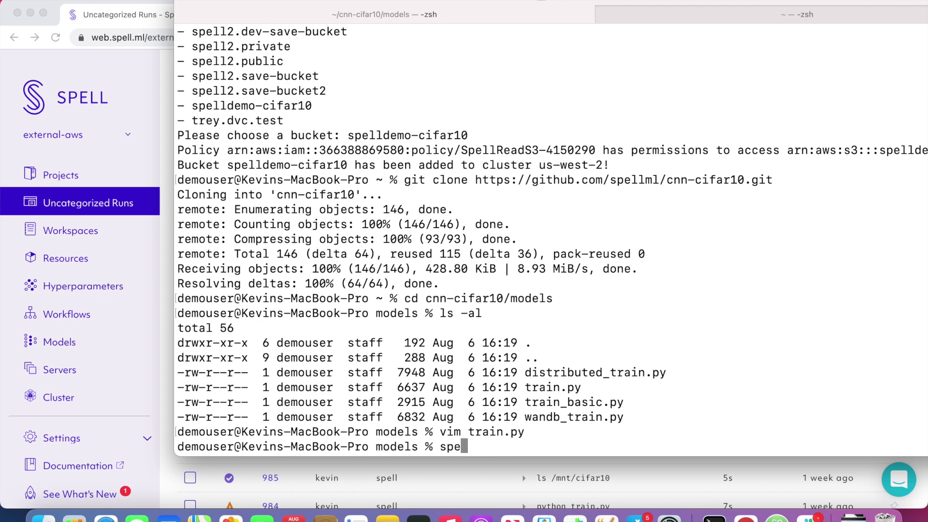
pyautogui.write('ll run --mach')
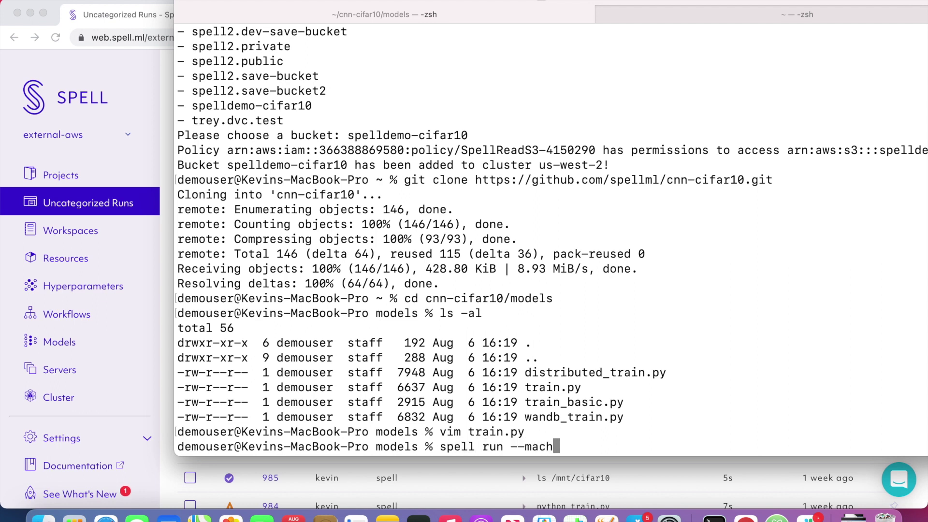
pyautogui.write('ine-type v100')
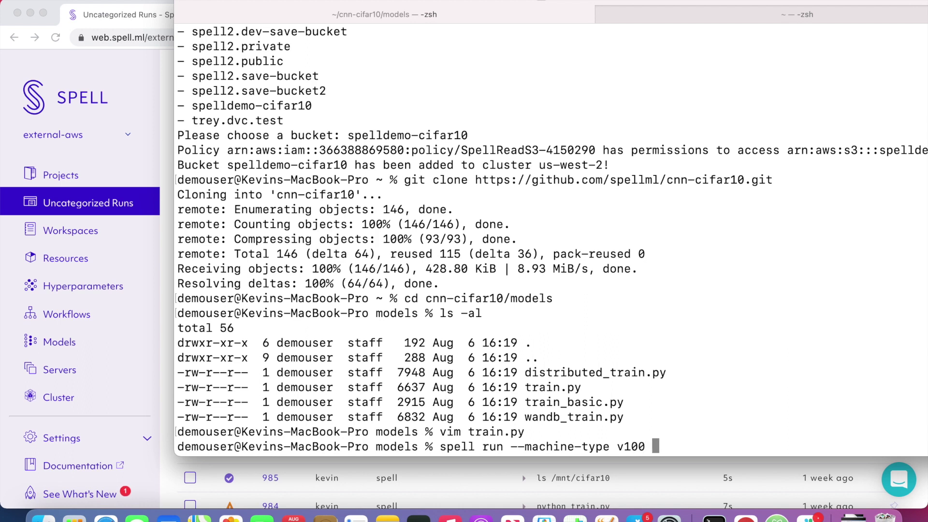
pyautogui.write(' --mount s')
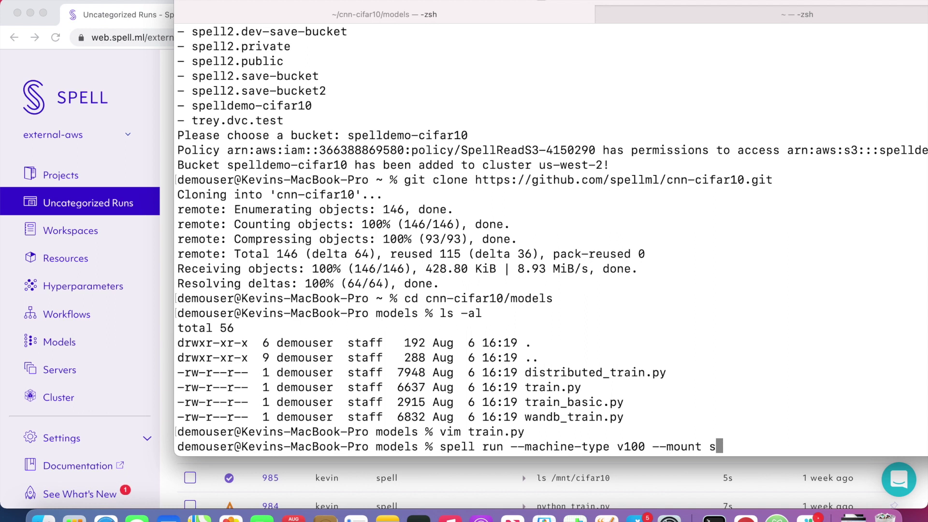
pyautogui.write('3/spelldemo-cifar10')
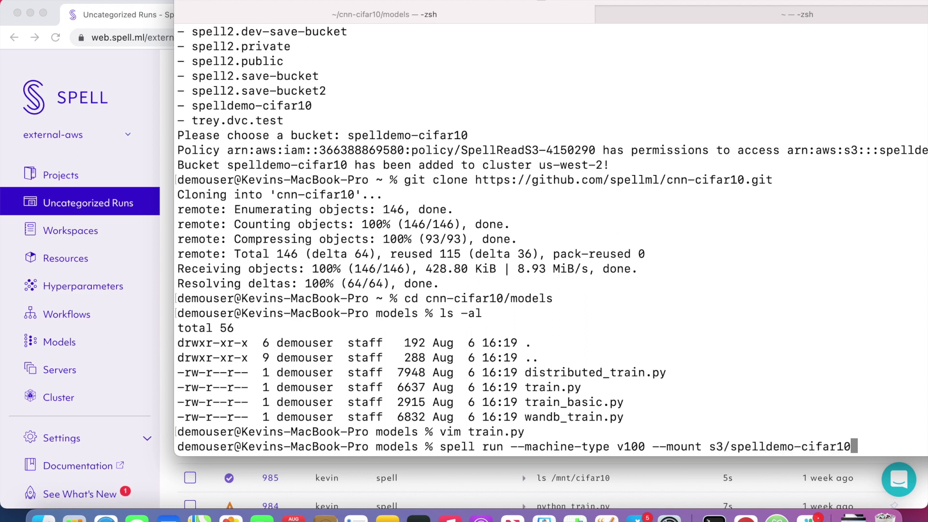
pyautogui.write(':/mnt/cifar')
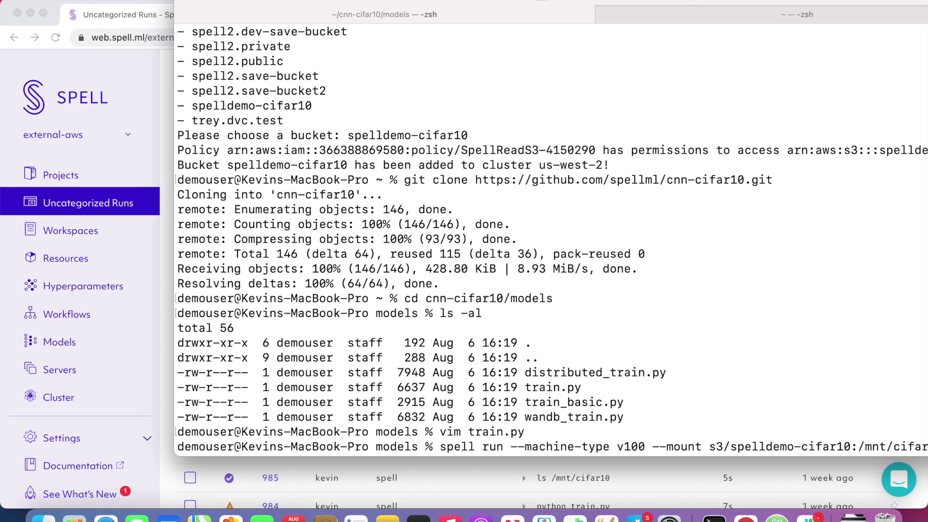
pyautogui.moveTo(349, 4); pyautogui.dragTo(253, 1)
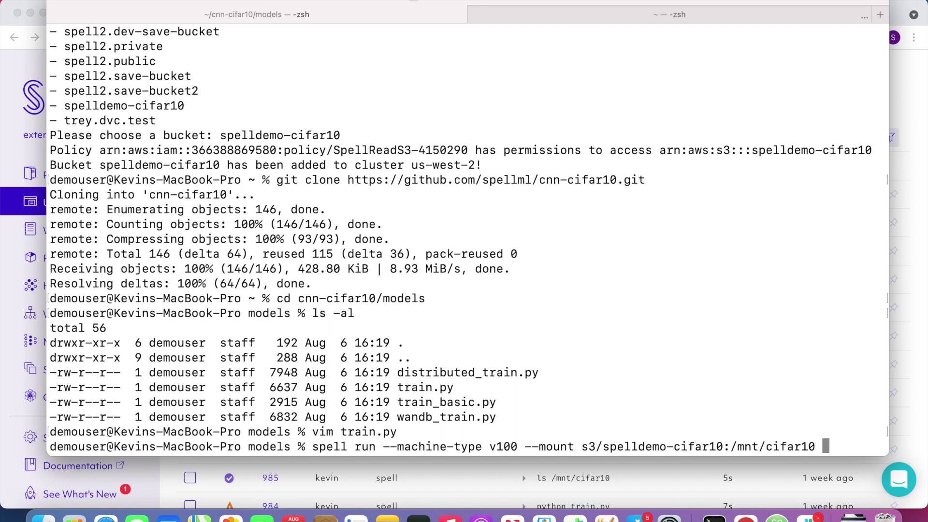
pyautogui.write('"python')
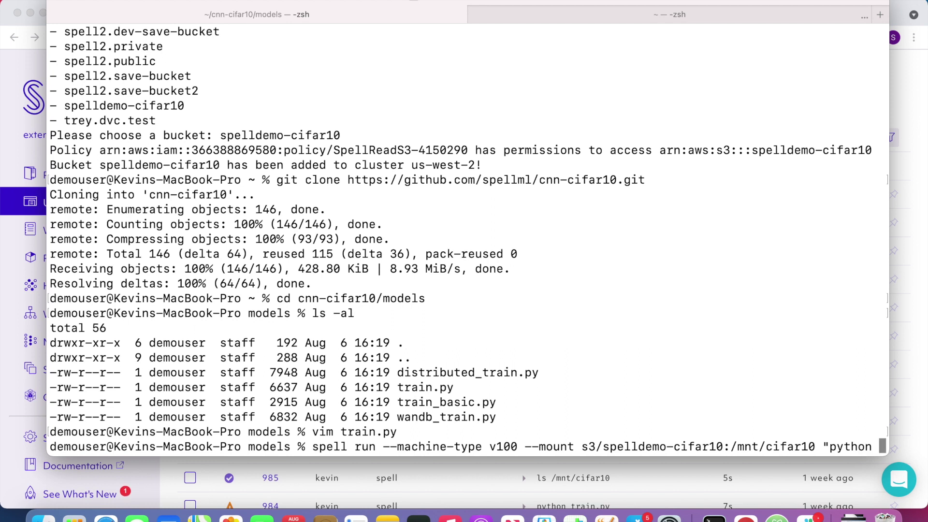
pyautogui.write(' train.py"')
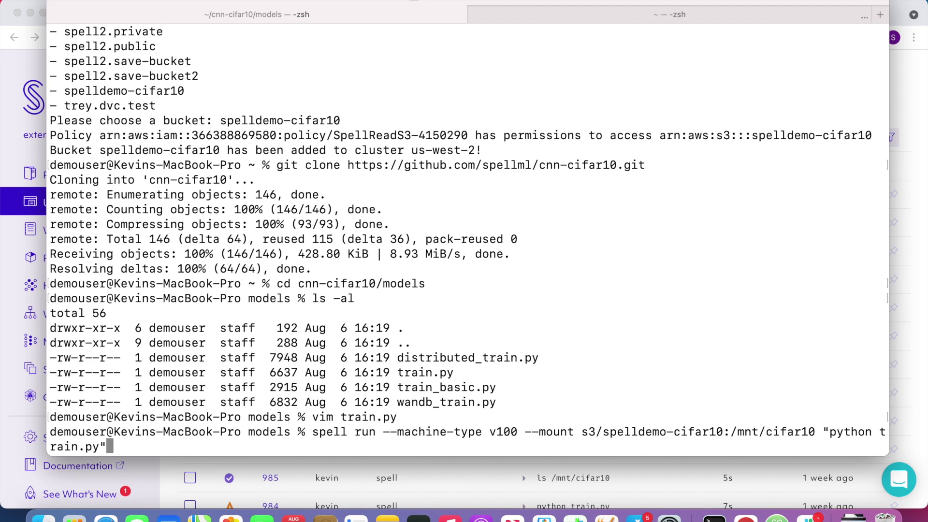
pyautogui.press('Return')
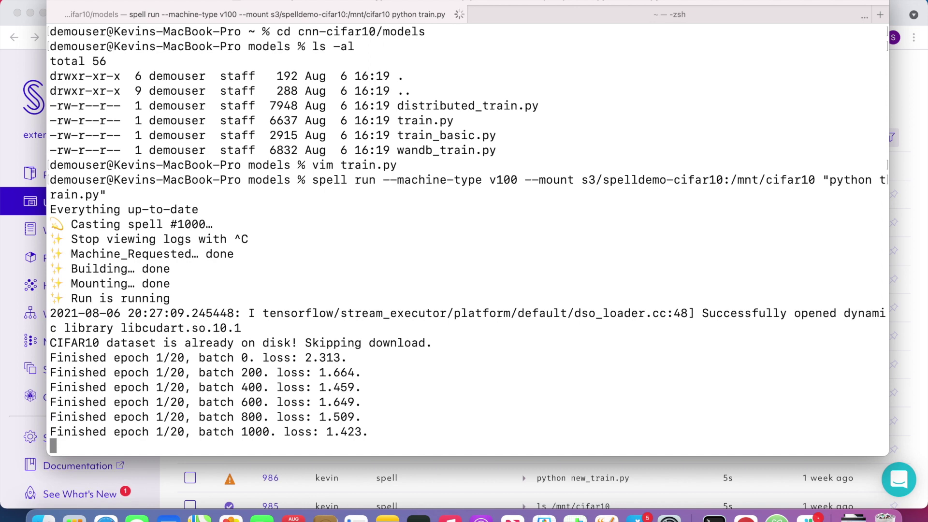
# Switch to Spell in the browser, open run 1000 and examine its details, user metrics, hardware metrics and logs.
pyautogui.press('super+Tab')
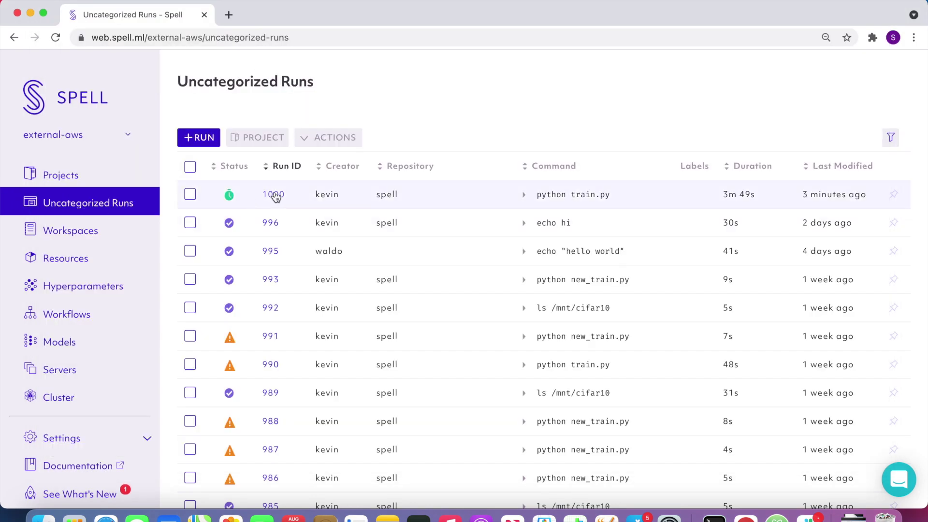
pyautogui.click(275, 196)
pyautogui.scroll(-1, 390, 220)
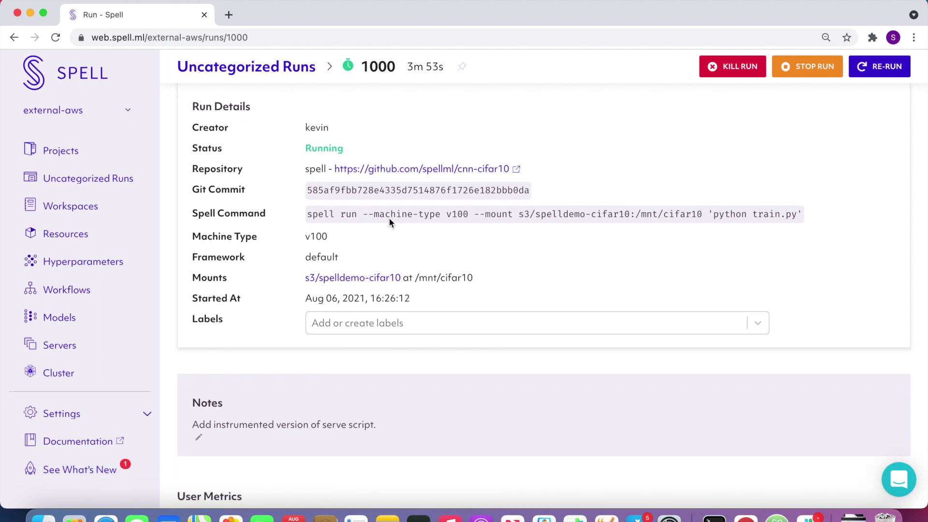
pyautogui.scroll(-1, 390, 222)
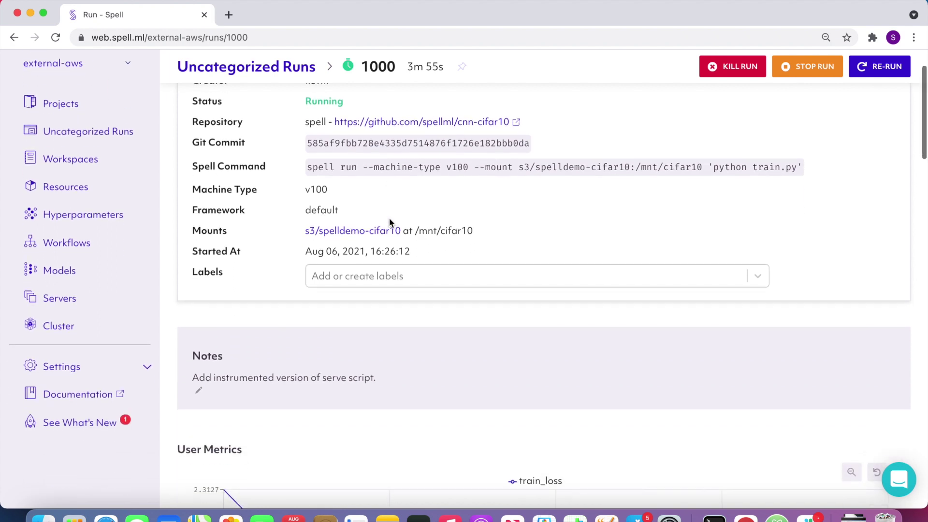
pyautogui.scroll(-6, 389, 222)
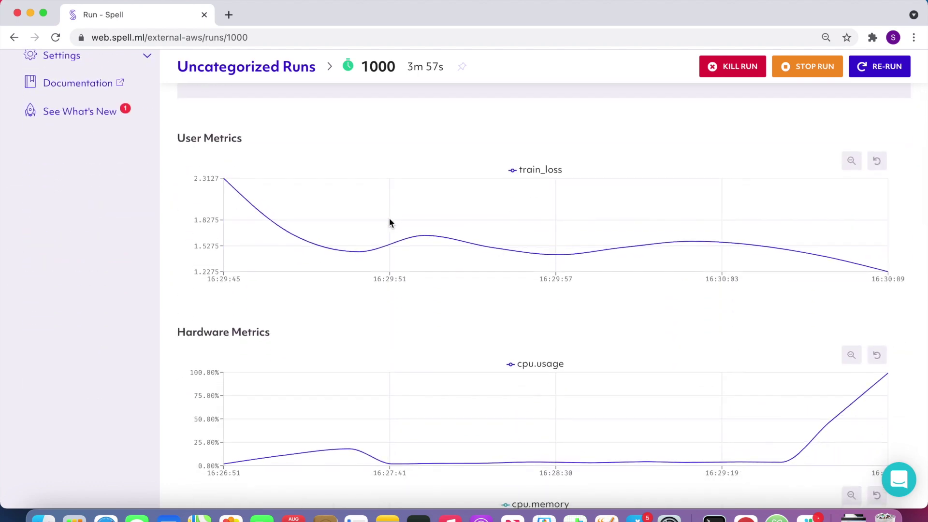
pyautogui.scroll(-1, 389, 223)
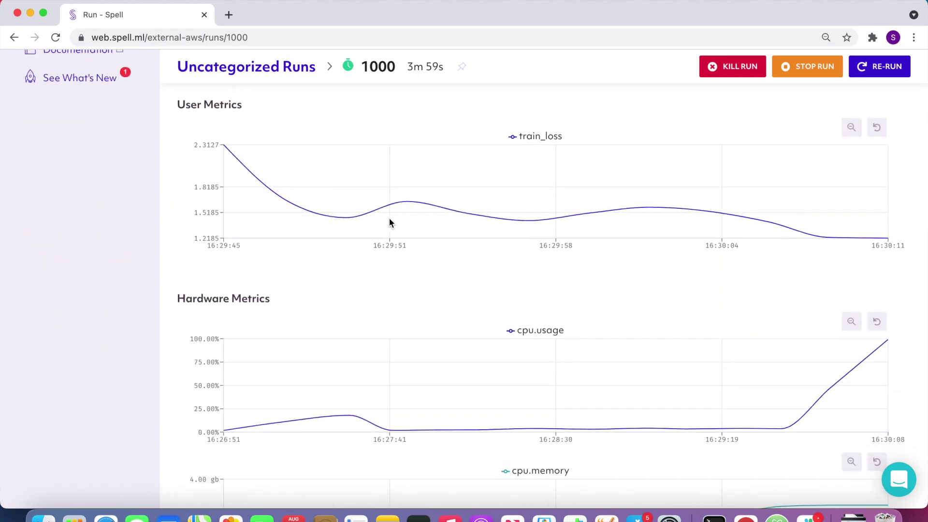
pyautogui.scroll(-20, 390, 222)
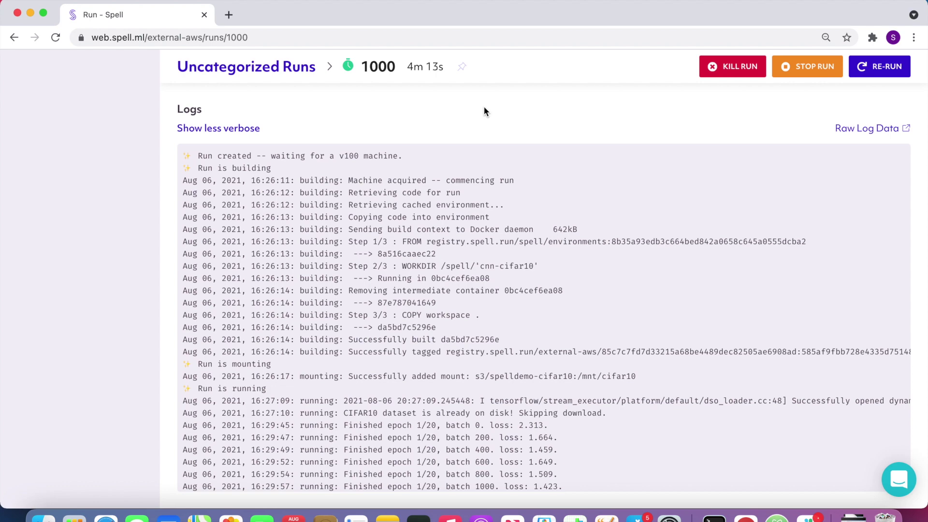
# Switch to the terminal, stop viewing the run's logs and launch the same spell run command with --epoch 10 added after train.py.
pyautogui.click(714, 517)
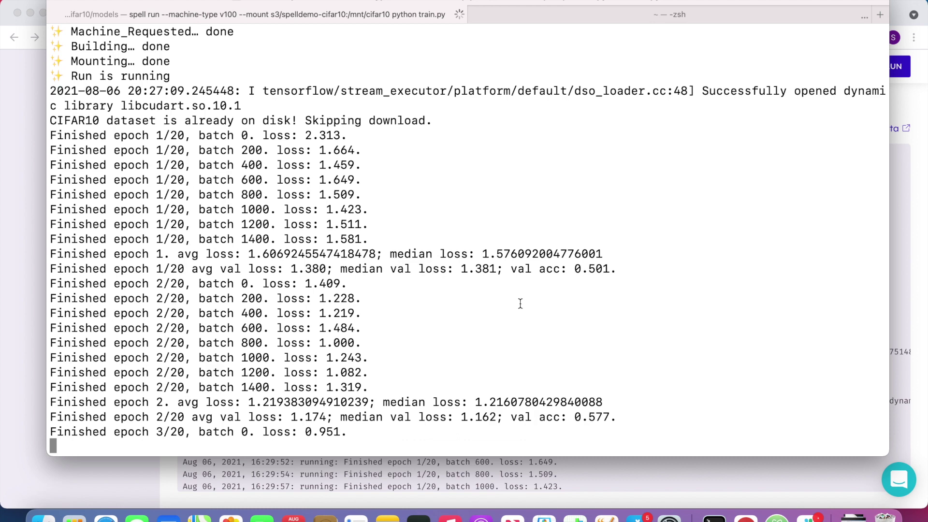
pyautogui.hotkey('ctrl', 'c')
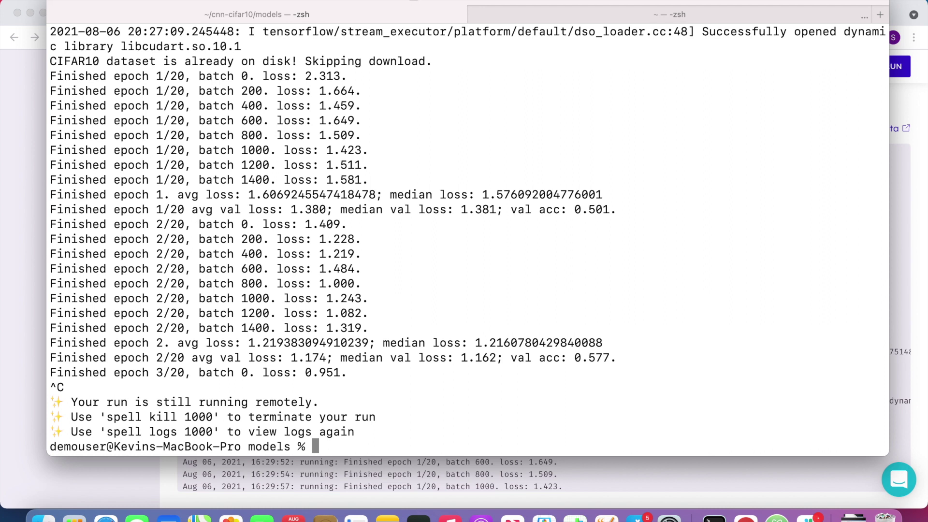
pyautogui.press('Up')
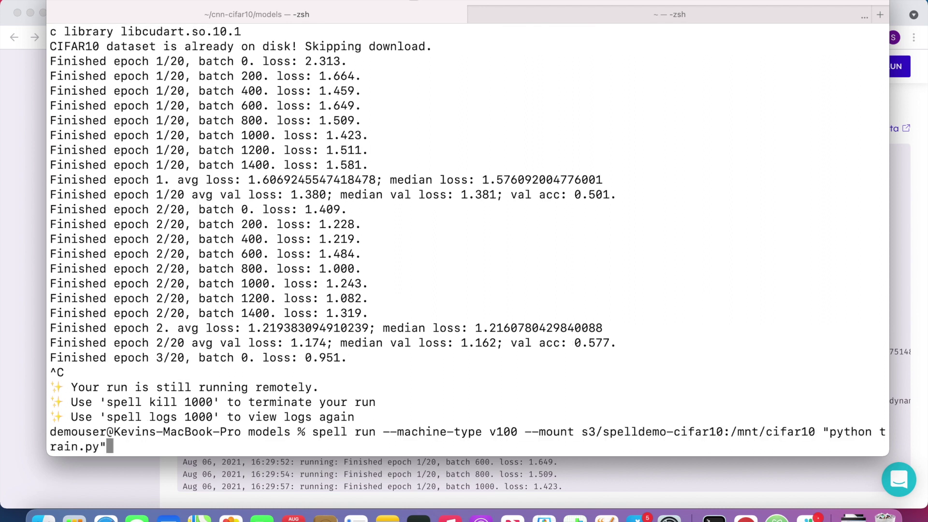
pyautogui.press('Left')
pyautogui.write('--')
pyautogui.write('epoch 10')
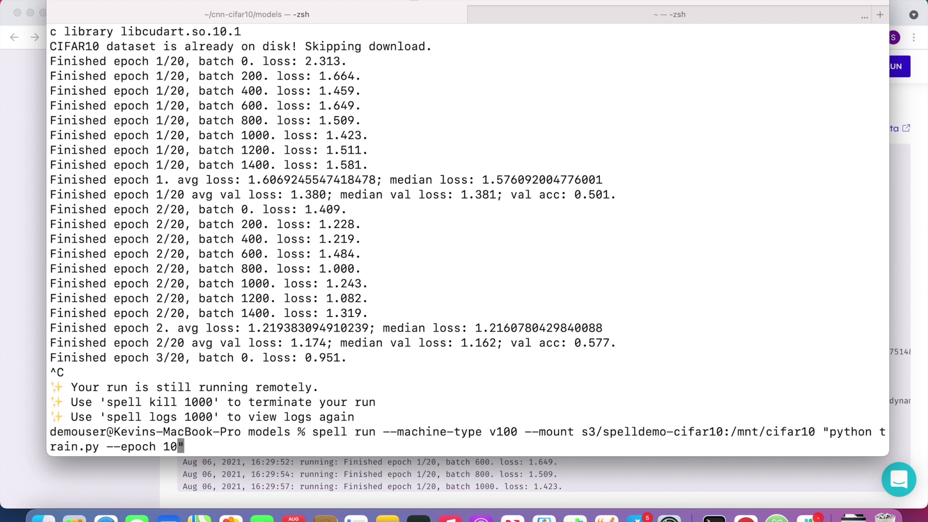
pyautogui.press('Return')
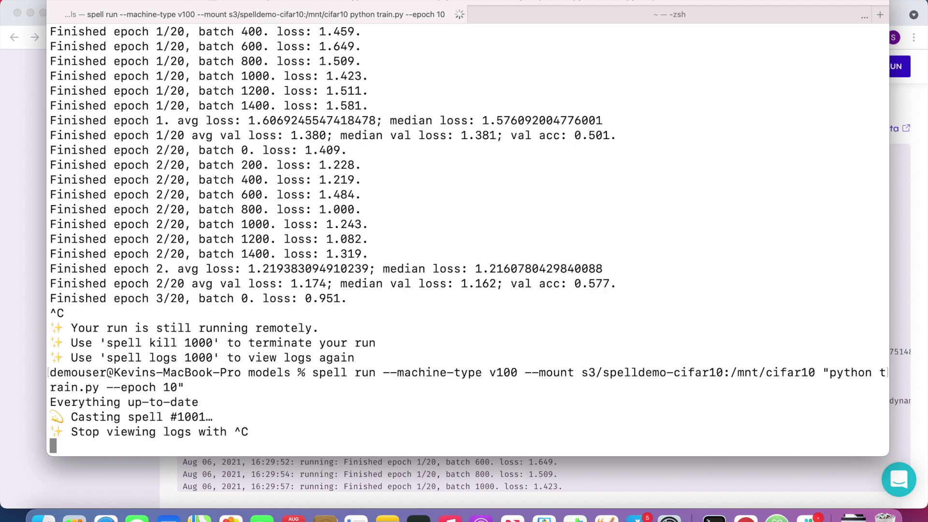
# Stop viewing the new run's logs and launch the spell run command again with --epoch 5.
pyautogui.hotkey('ctrl', 'c')
pyautogui.press('Up')
pyautogui.press('Left')
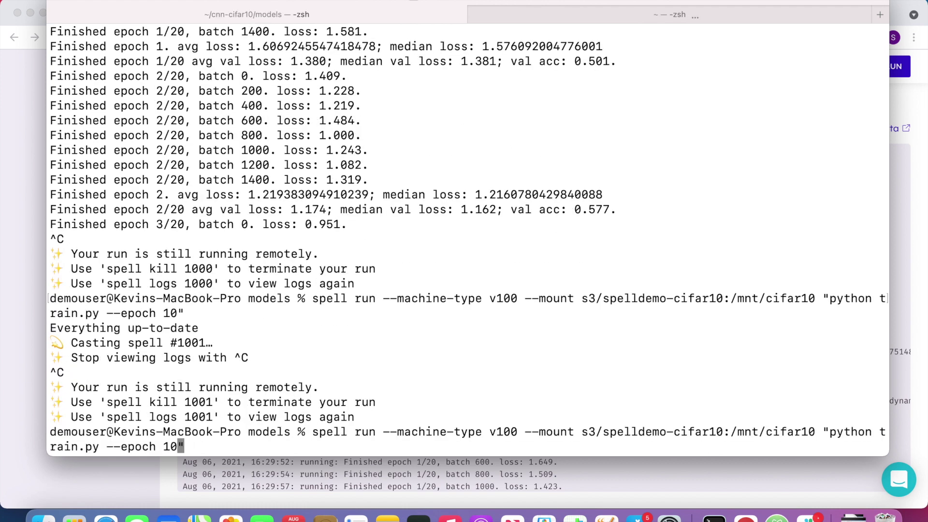
pyautogui.press('BackSpace')
pyautogui.press('BackSpace')
pyautogui.write('5')
pyautogui.press('Return')
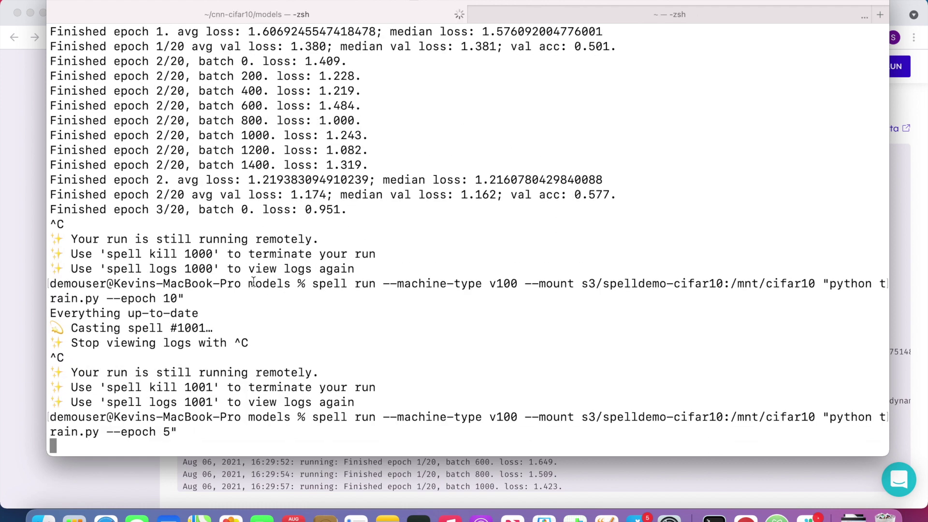
# Switch back to Spell in the browser and go from run 1000 to the Uncategorized Runs list.
pyautogui.click(14, 303)
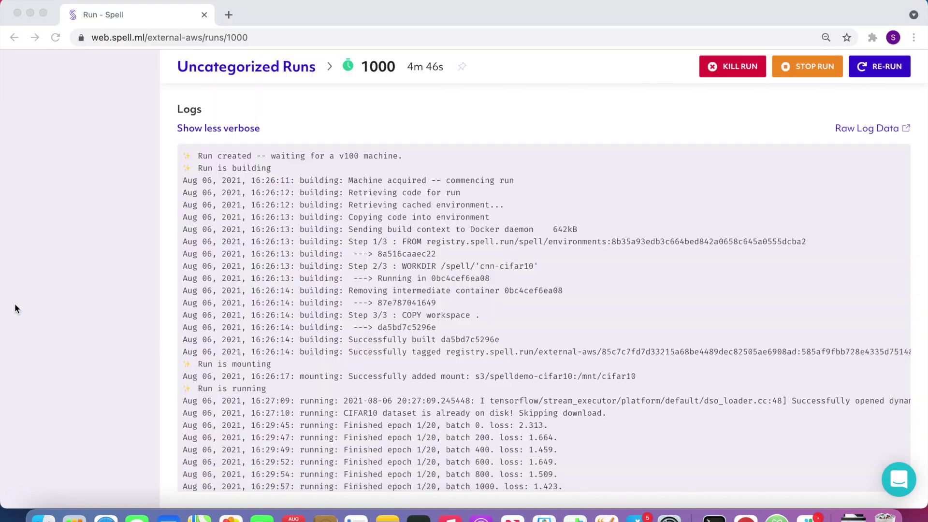
pyautogui.scroll(-15, 85, 283)
pyautogui.scroll(6, 222, 114)
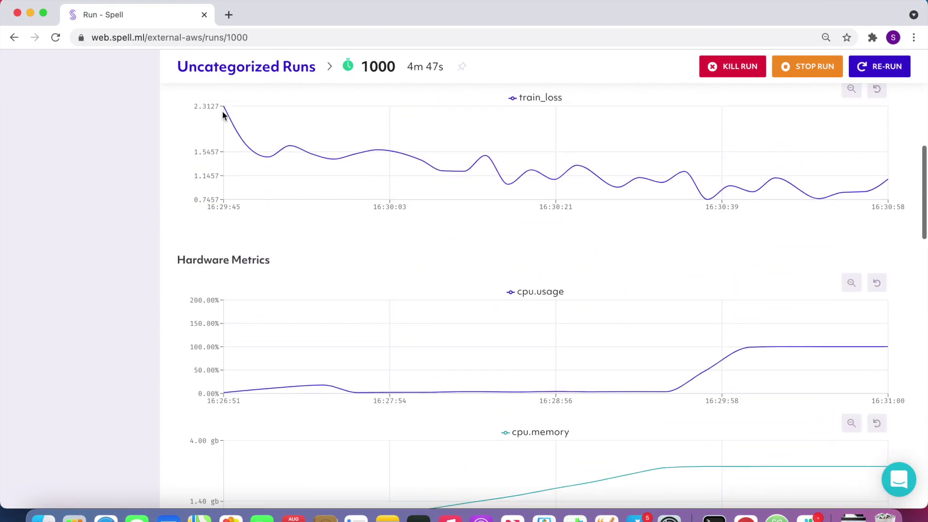
pyautogui.click(246, 65)
pyautogui.scroll(-10, 247, 218)
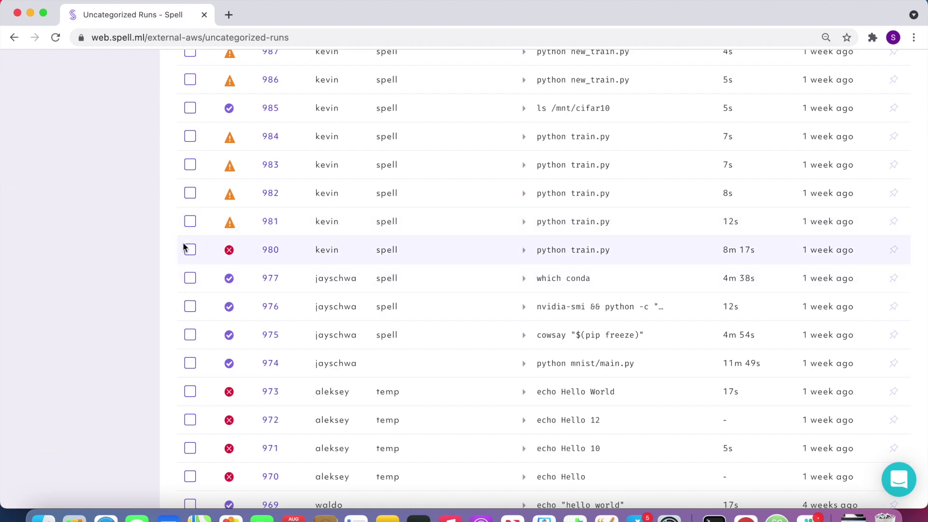
pyautogui.scroll(10, 184, 247)
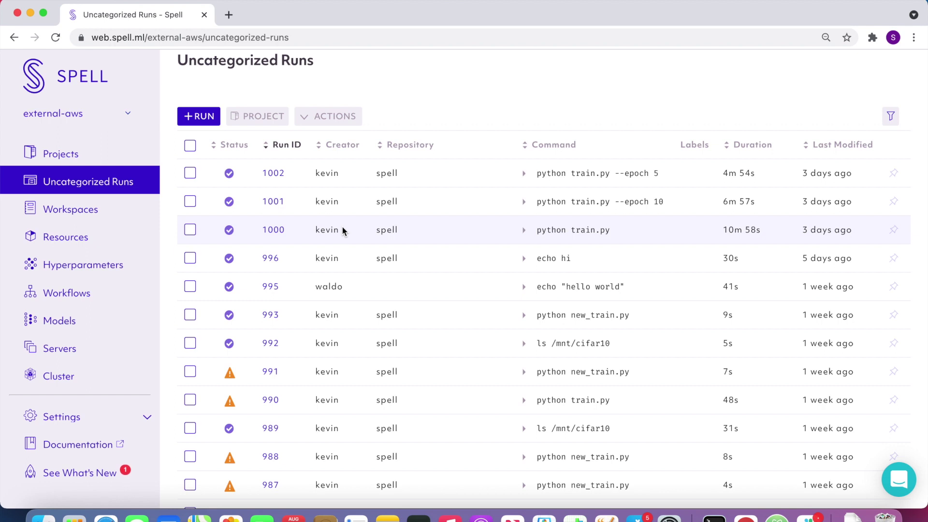
# Select runs 1000, 1001 and 1002 and move them into a new project named spelldemo.
pyautogui.click(189, 231)
pyautogui.click(190, 202)
pyautogui.click(190, 174)
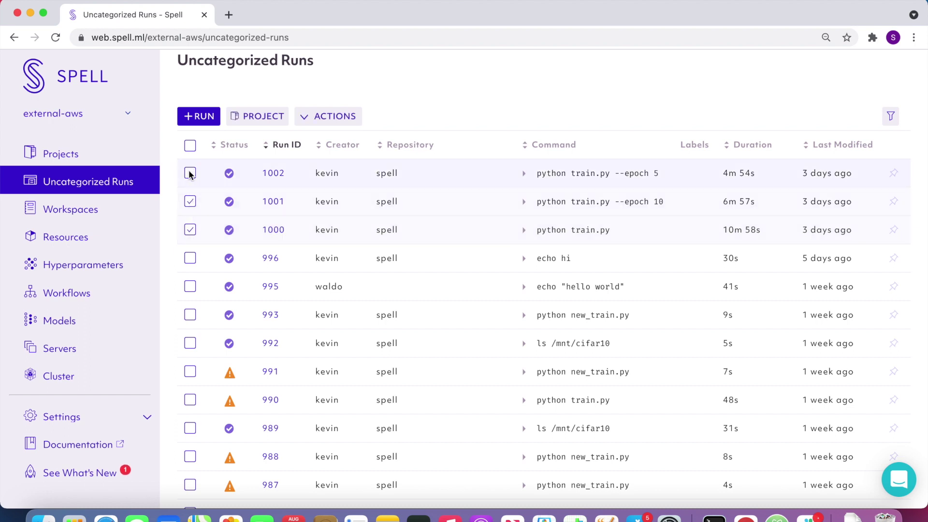
pyautogui.click(261, 120)
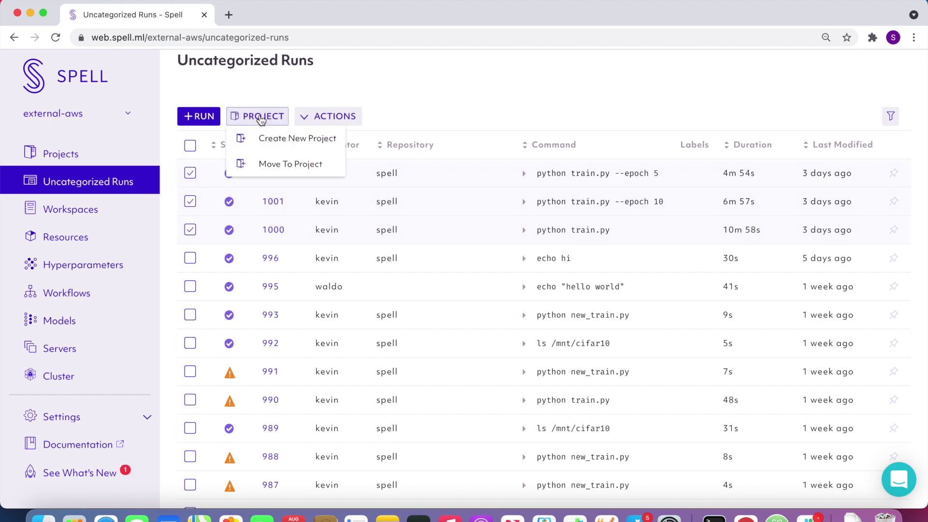
pyautogui.click(265, 139)
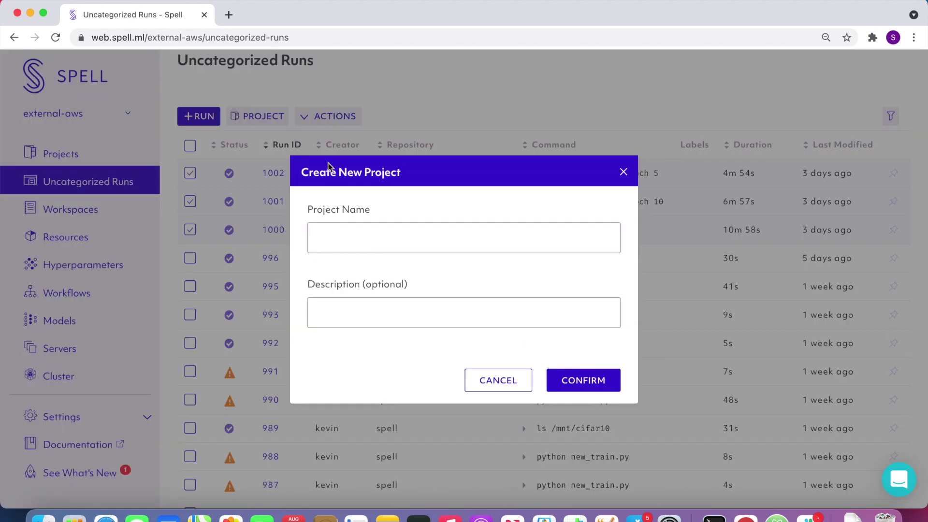
pyautogui.click(379, 233)
pyautogui.write('spelldemo')
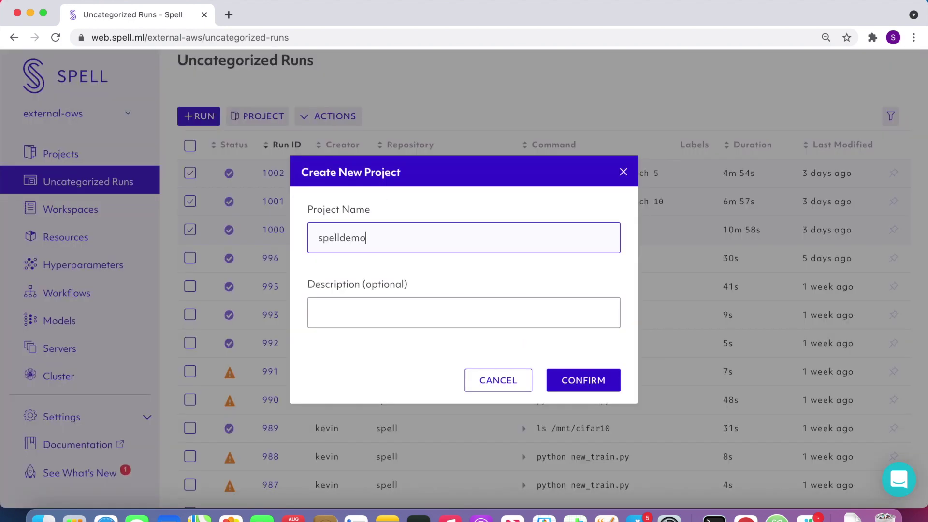
pyautogui.click(598, 385)
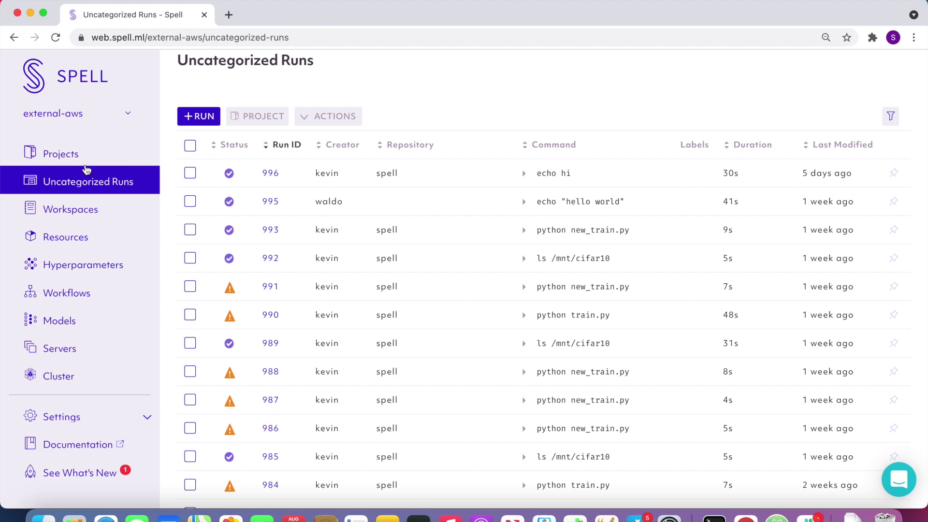
# Open the spelldemo project and create a new experiment named Experiment 1 from all three runs.
pyautogui.click(75, 155)
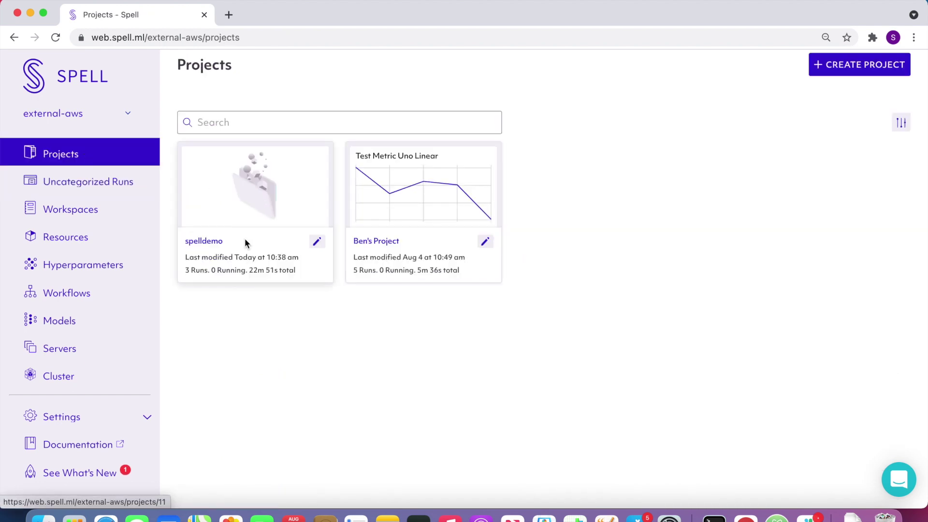
pyautogui.click(207, 241)
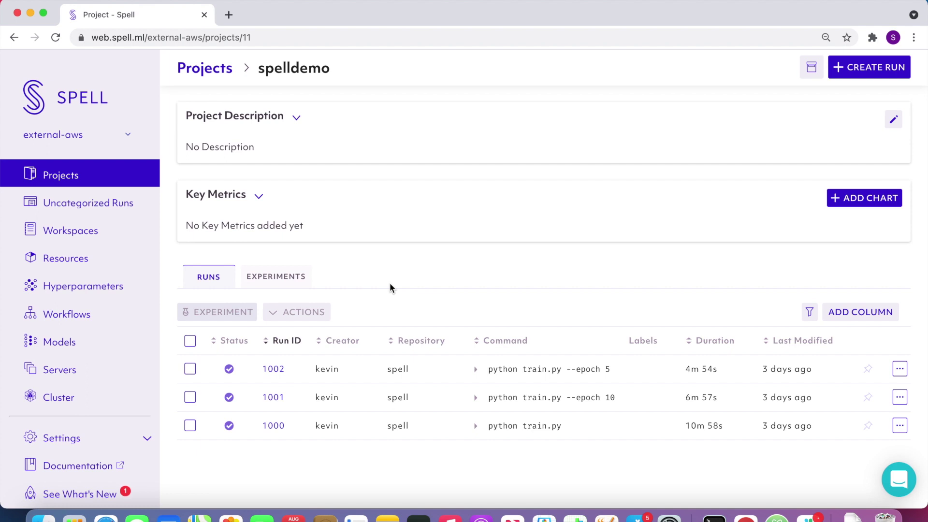
pyautogui.click(190, 369)
pyautogui.click(190, 398)
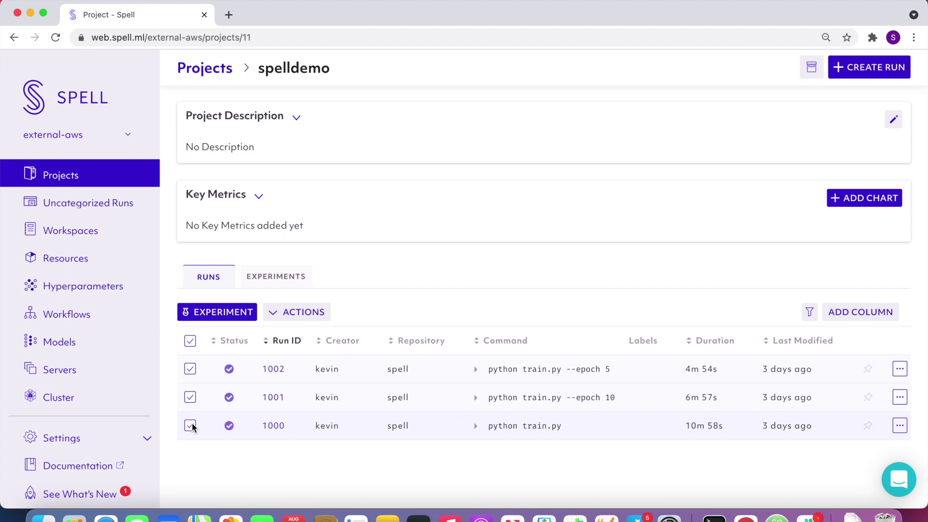
pyautogui.click(219, 314)
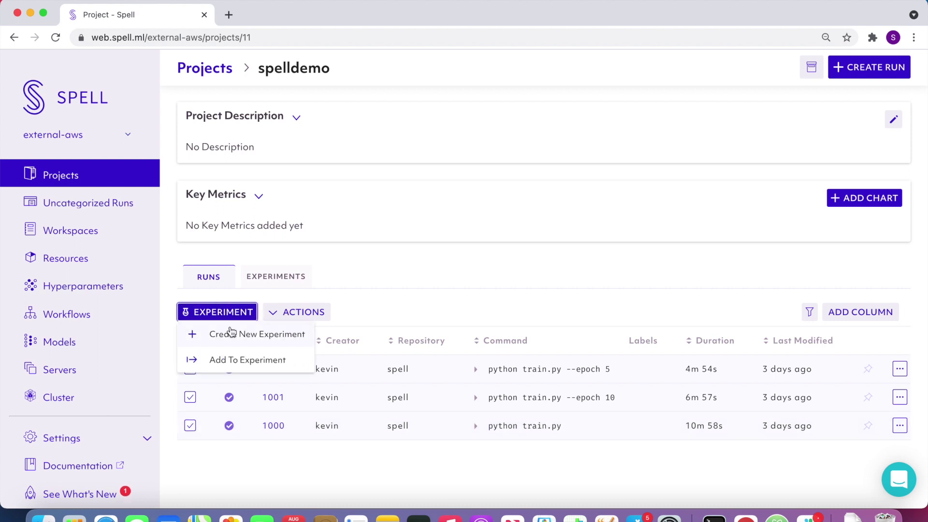
pyautogui.click(232, 333)
pyautogui.click(339, 274)
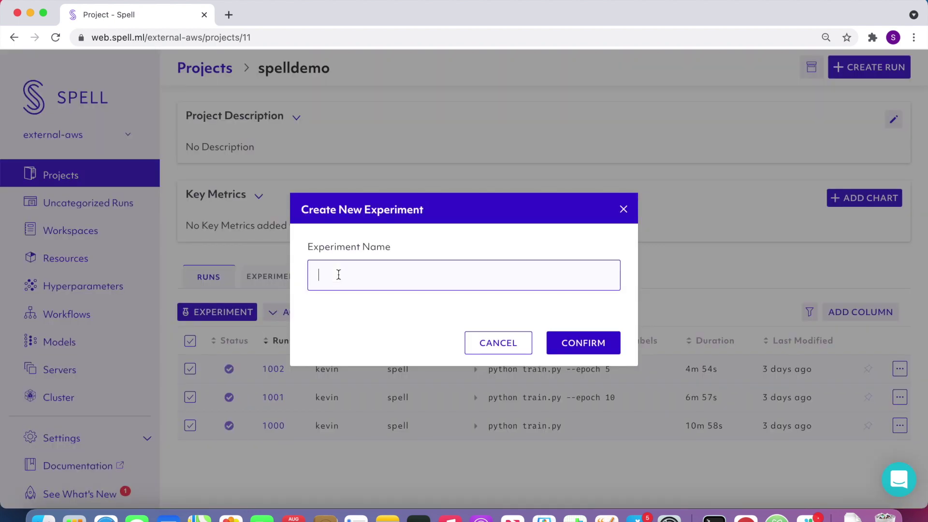
pyautogui.write('Experiment 1')
pyautogui.click(606, 349)
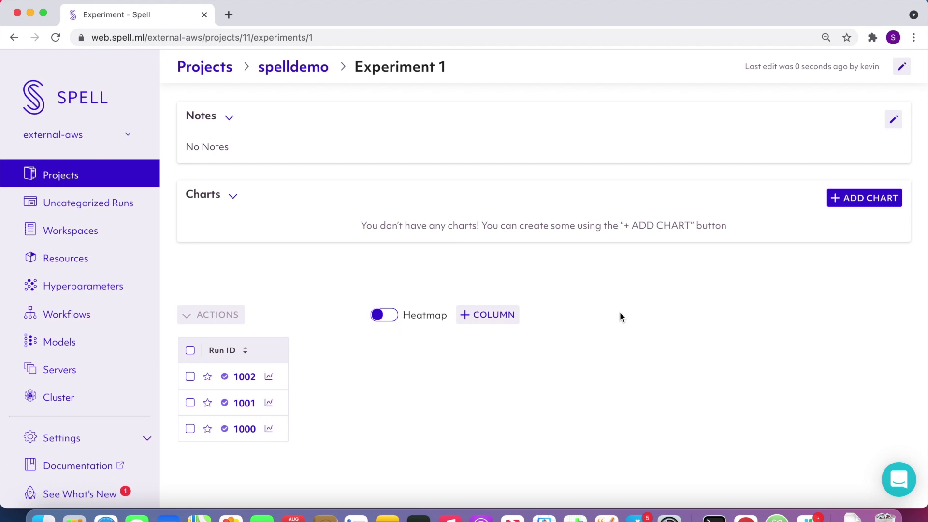
# Add a metrics column to the experiment's run table for val_loss with Minimum aggregation.
pyautogui.click(503, 316)
pyautogui.click(462, 257)
pyautogui.click(423, 321)
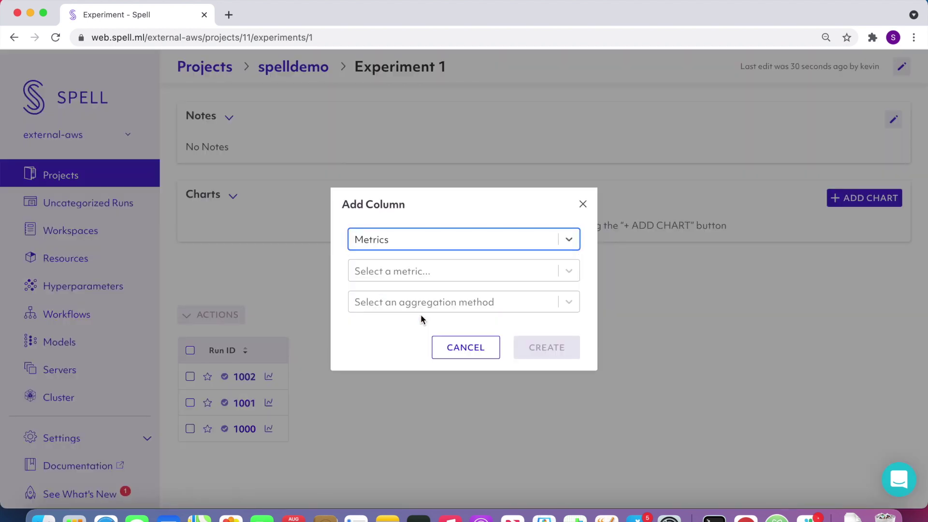
pyautogui.click(463, 271)
pyautogui.scroll(-3, 441, 334)
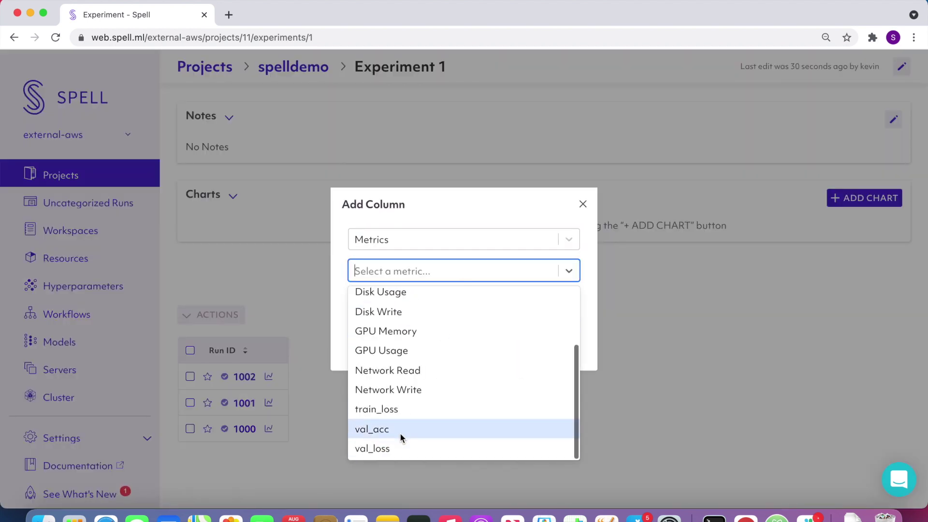
pyautogui.click(393, 447)
pyautogui.click(422, 305)
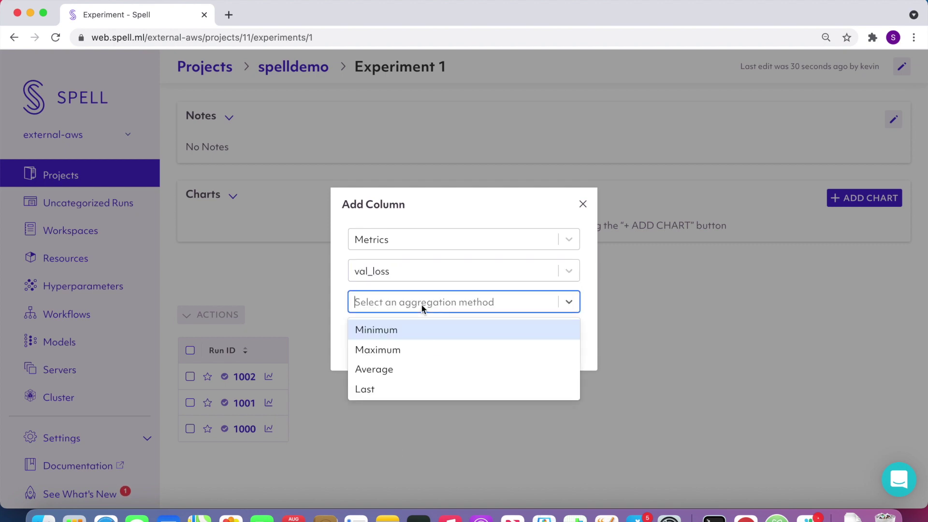
pyautogui.click(422, 328)
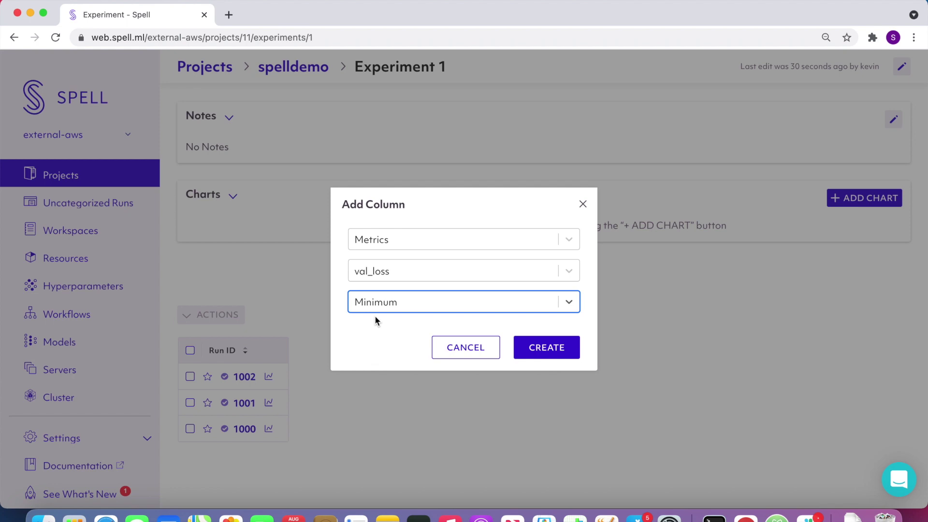
pyautogui.click(558, 351)
pyautogui.click(559, 351)
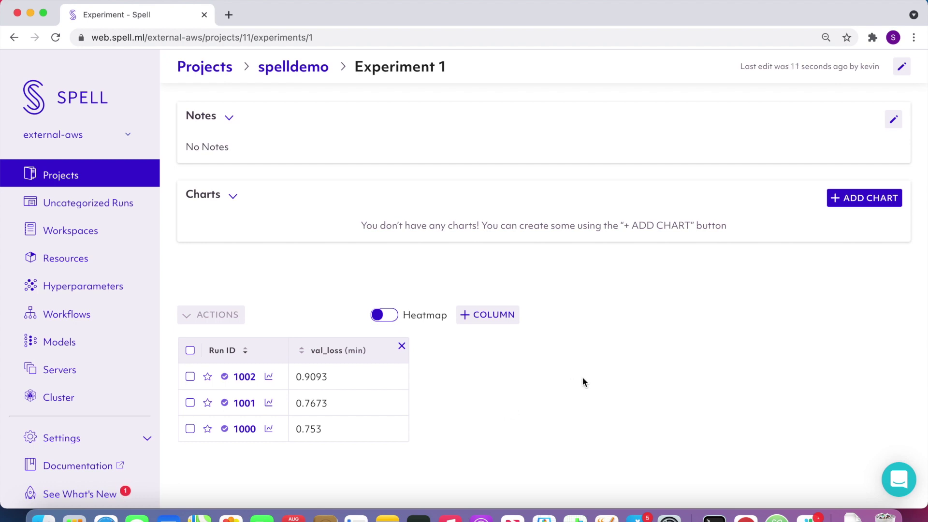
# Add a single-metric-over-time chart of val_loss to the experiment, with linear scale and index scope.
pyautogui.click(865, 201)
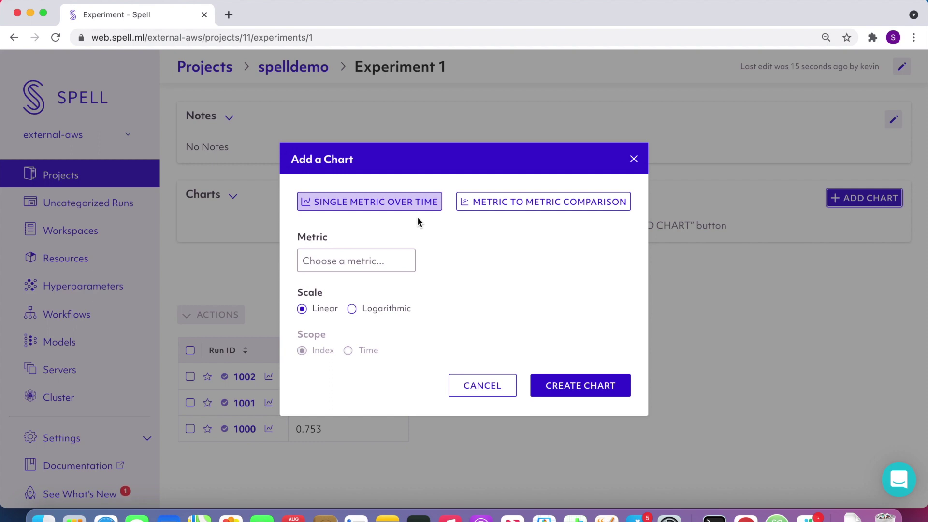
pyautogui.click(339, 261)
pyautogui.scroll(-3, 356, 364)
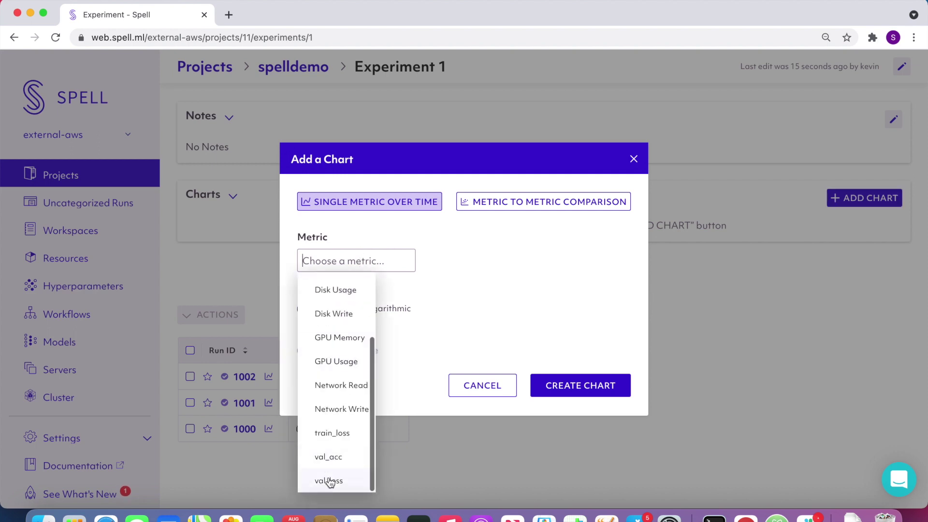
pyautogui.click(329, 481)
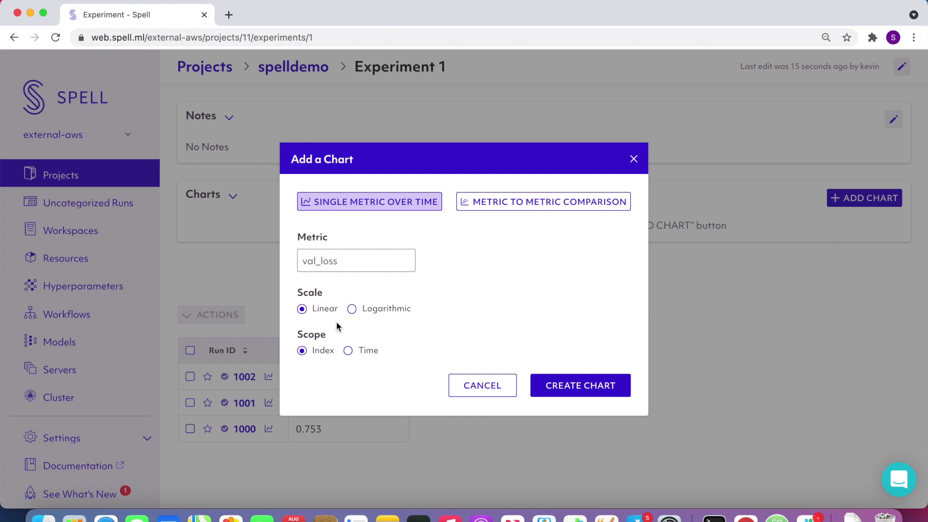
pyautogui.click(550, 384)
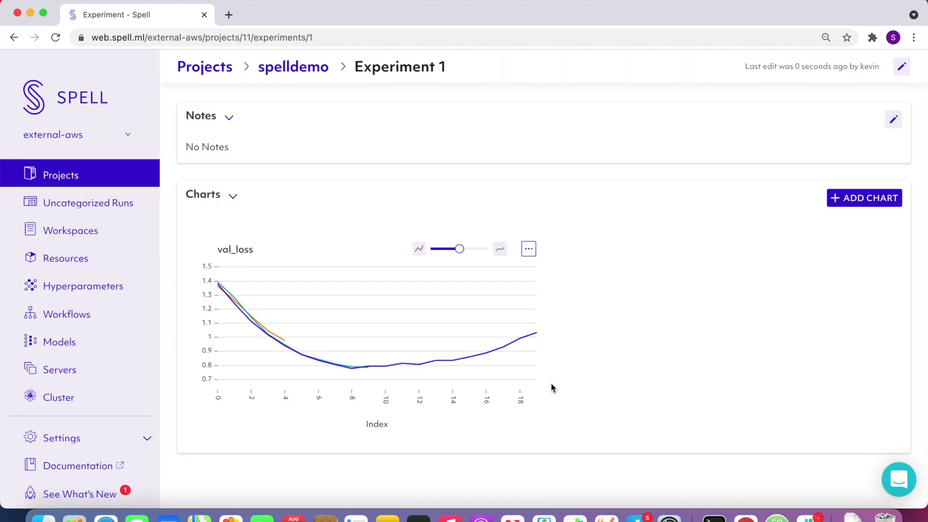
# Hide runs 1001 and 1002 in the val_loss chart and examine the curve of run 1000.
pyautogui.scroll(-5, 551, 387)
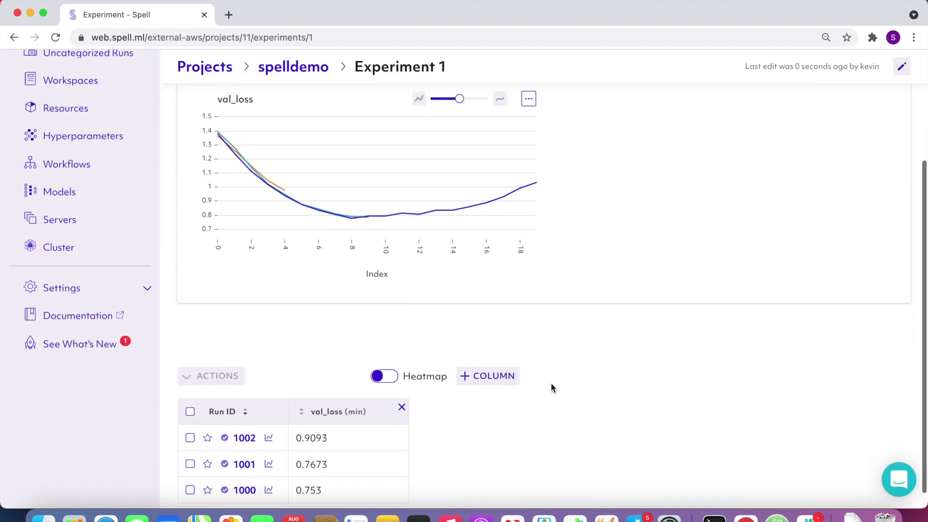
pyautogui.click(269, 464)
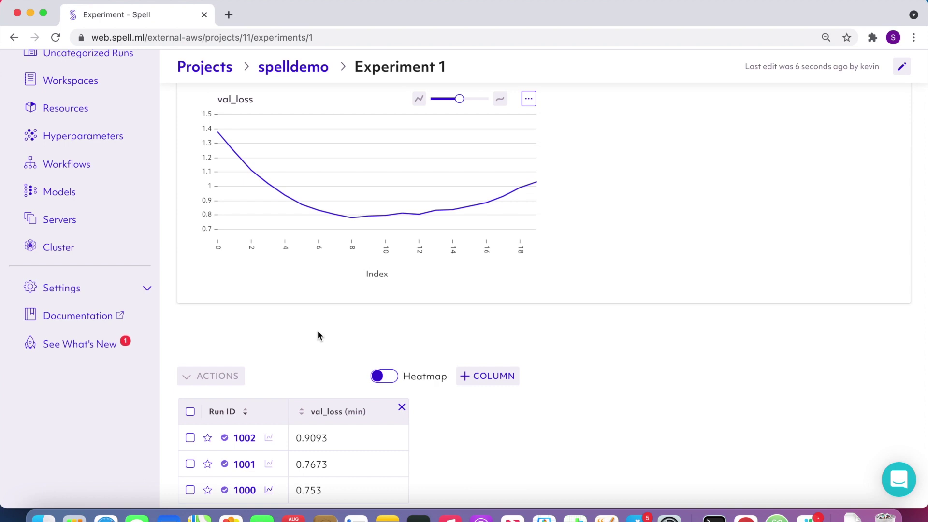
pyautogui.moveTo(369, 217)
# Open run 1000, start creating a model from it and name the model cifar10-demo.
pyautogui.click(242, 491)
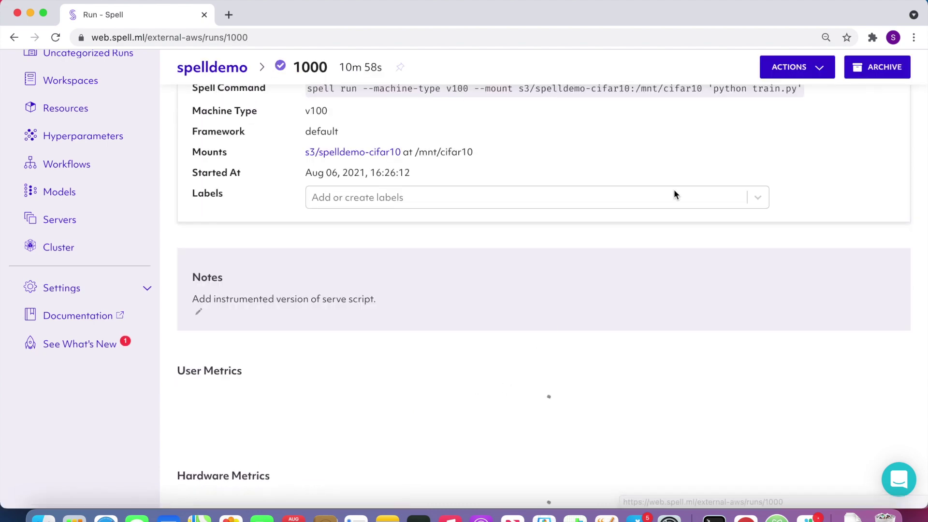
pyautogui.click(814, 67)
pyautogui.click(792, 132)
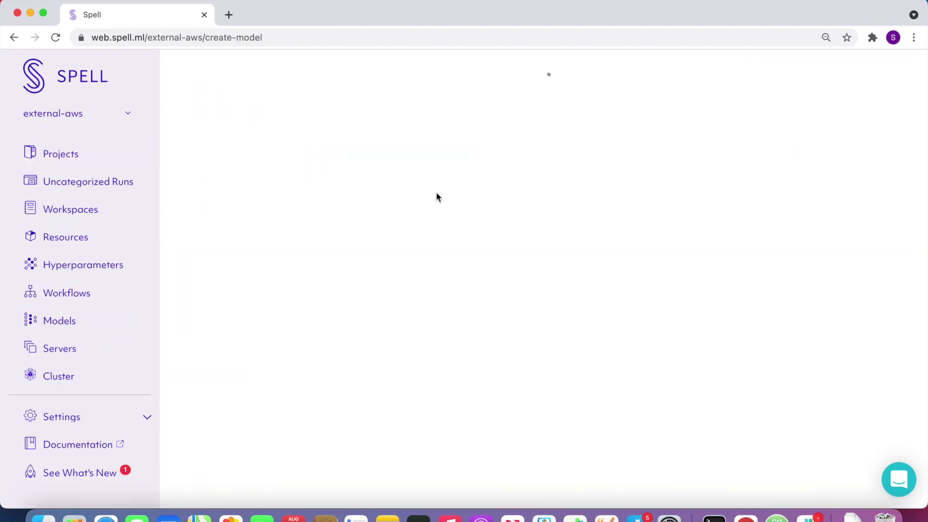
pyautogui.scroll(5, 346, 169)
pyautogui.click(283, 169)
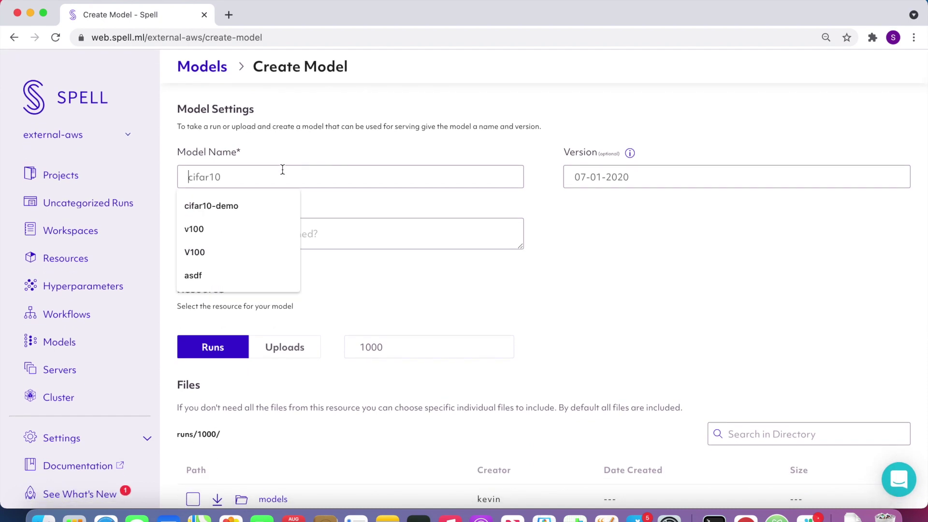
pyautogui.click(247, 203)
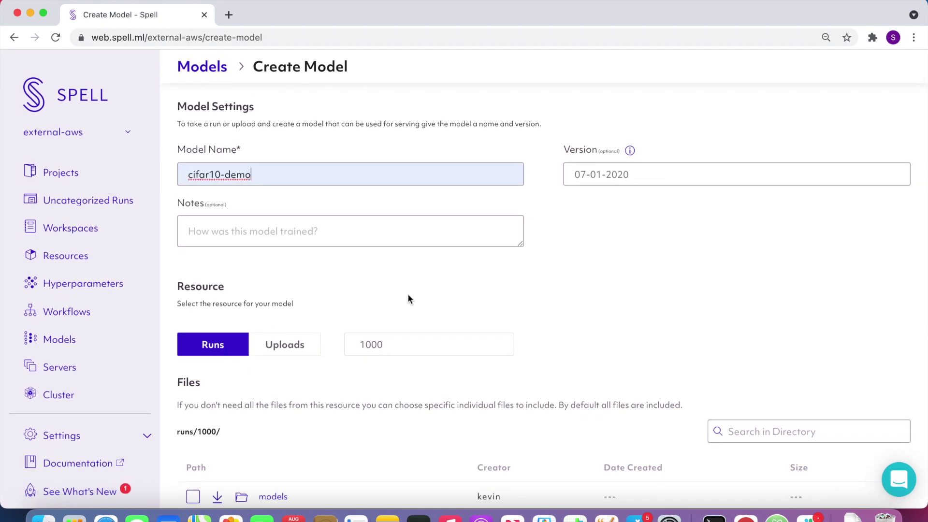
# Include only epoch_10.pth from the run's models/checkpoints folder as the model's asset and create the model.
pyautogui.scroll(-5, 408, 296)
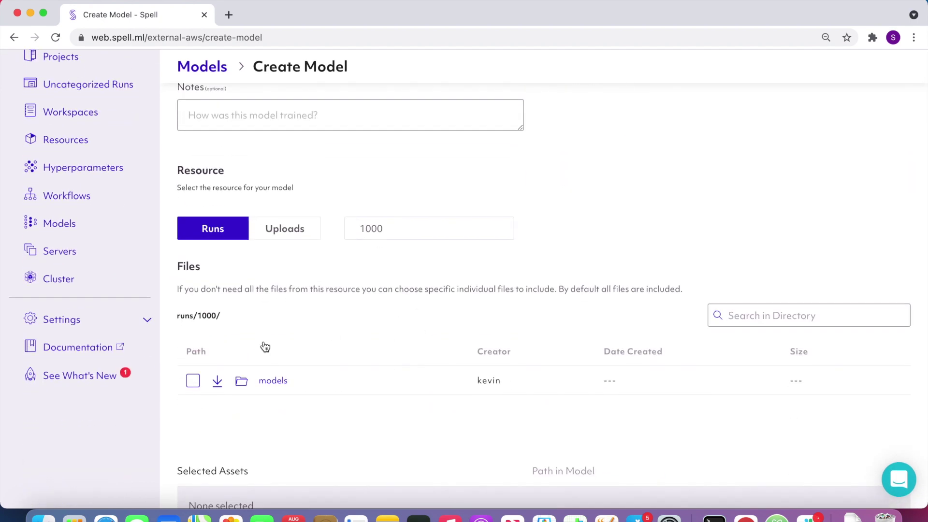
pyautogui.scroll(-2, 378, 329)
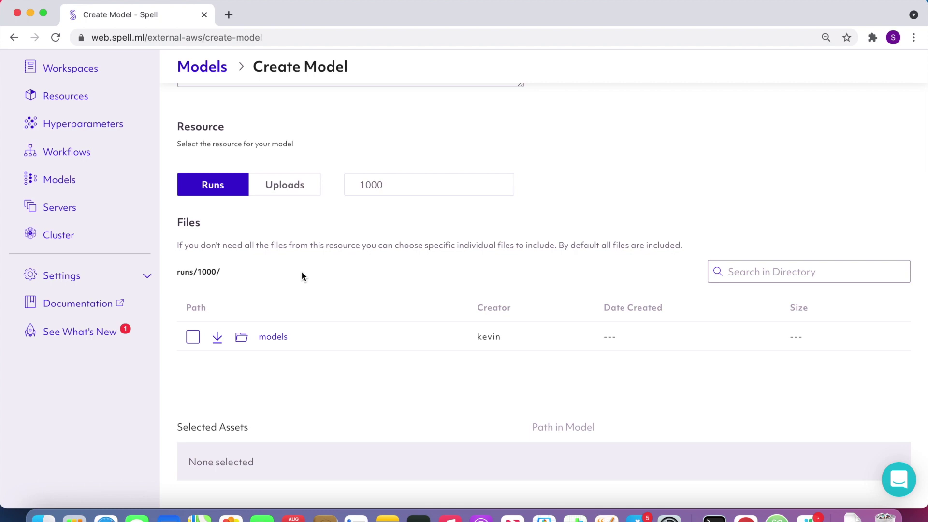
pyautogui.moveTo(195, 271)
pyautogui.mouseDown()
pyautogui.moveTo(176, 272)
pyautogui.moveTo(198, 272)
pyautogui.mouseUp()
pyautogui.click(217, 282)
pyautogui.click(273, 337)
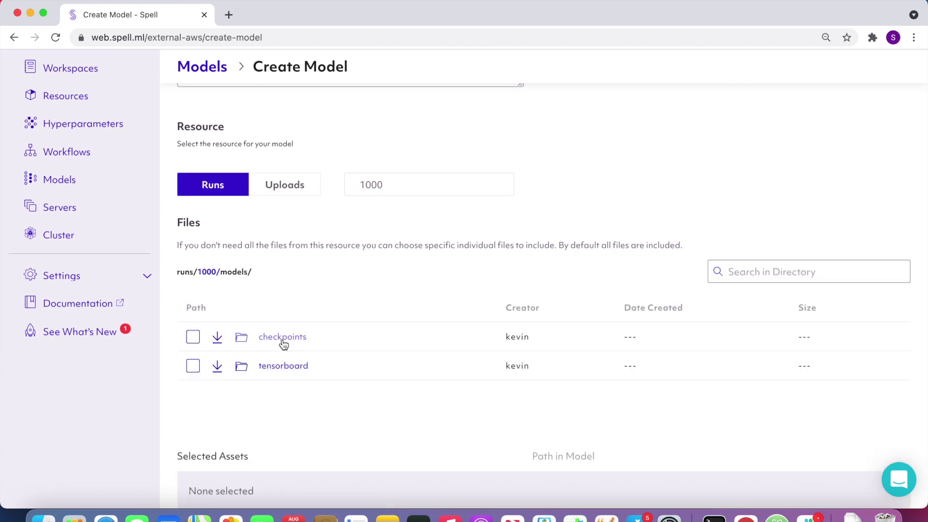
pyautogui.click(283, 338)
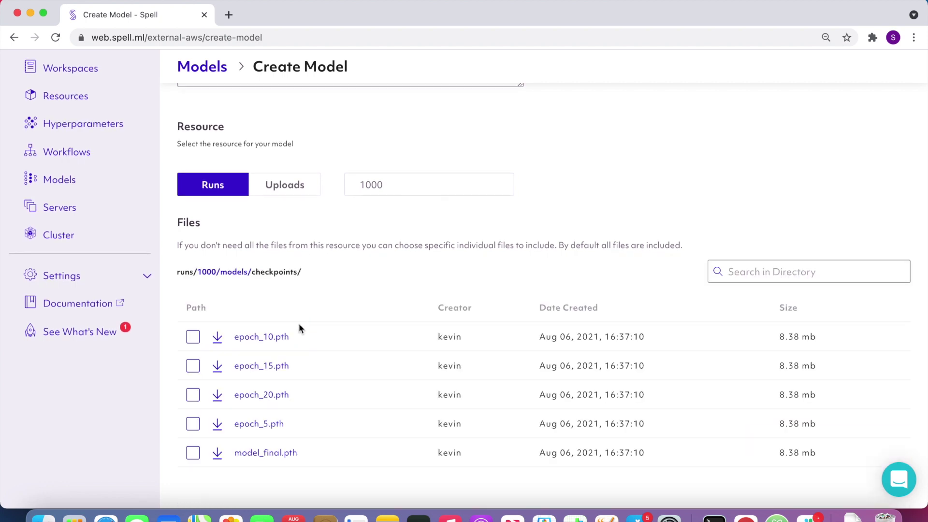
pyautogui.scroll(-2, 310, 314)
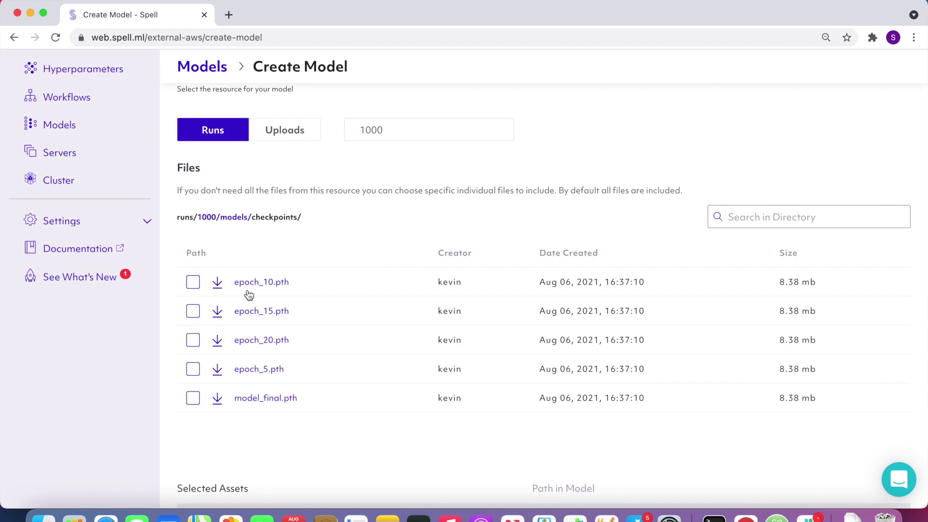
pyautogui.click(190, 282)
pyautogui.scroll(-5, 792, 431)
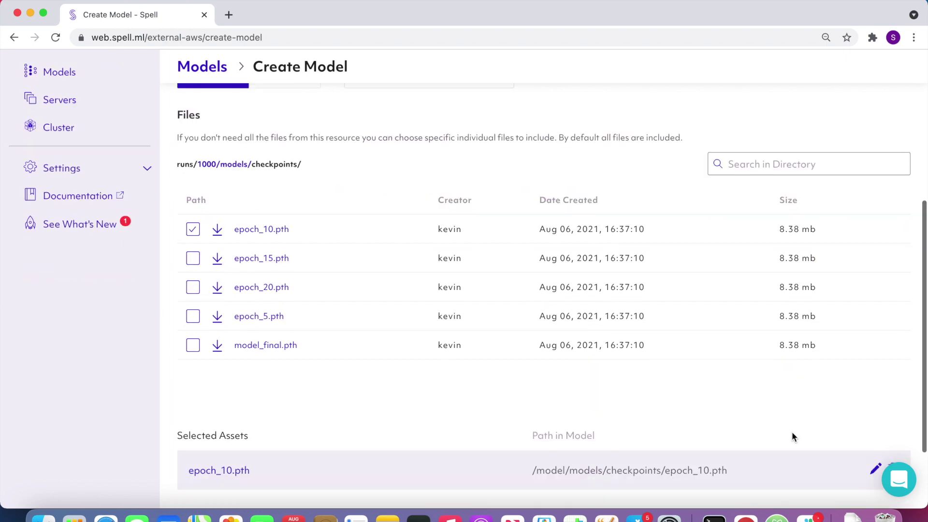
pyautogui.click(801, 449)
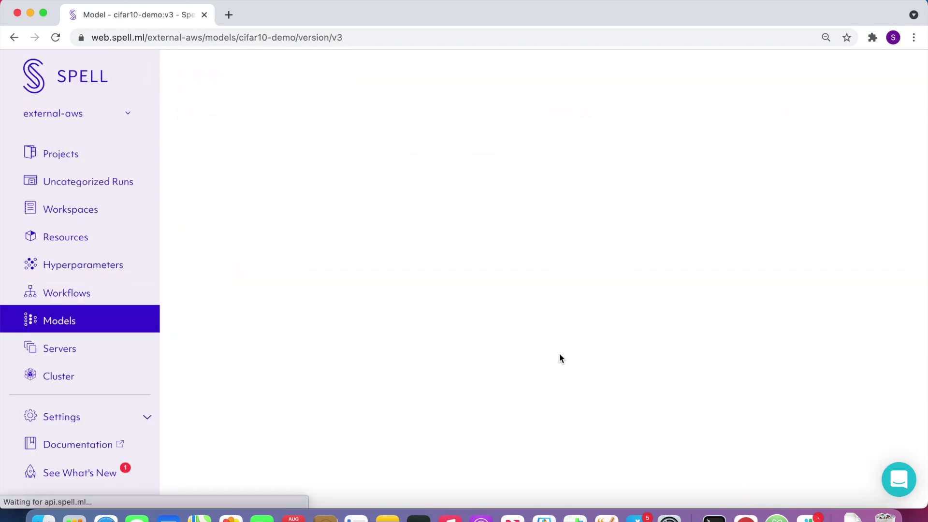
# Review the model and run details of the new cifar10-demo version and go to the Models list.
pyautogui.scroll(-1, 560, 358)
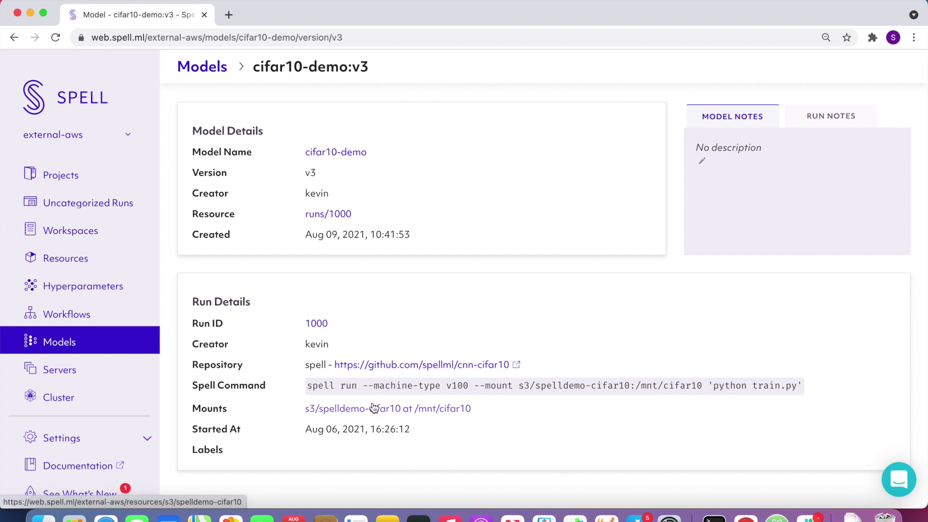
pyautogui.click(60, 342)
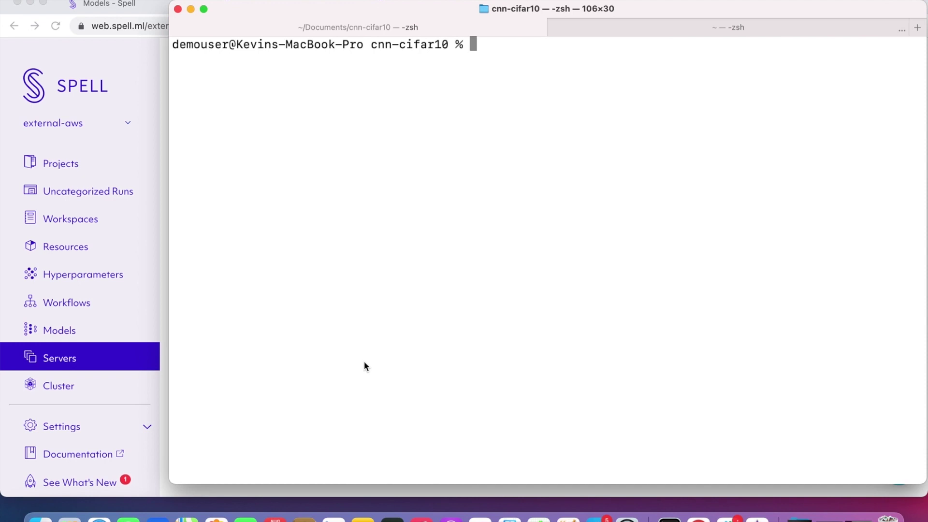
# Open server/serve_videodemo.py in vim and examine its imports and the inlined CIFAR10Model class.
pyautogui.write('vim s')
pyautogui.press('Tab')
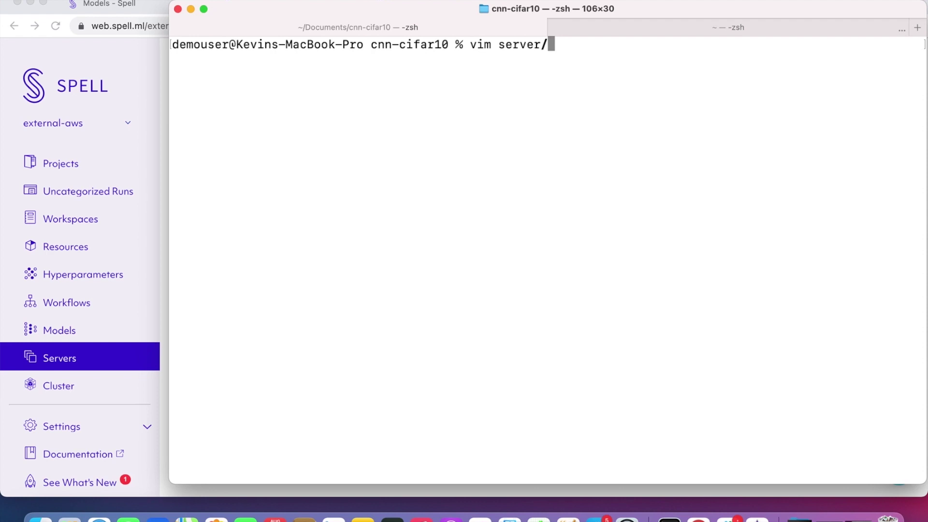
pyautogui.write('serve_v')
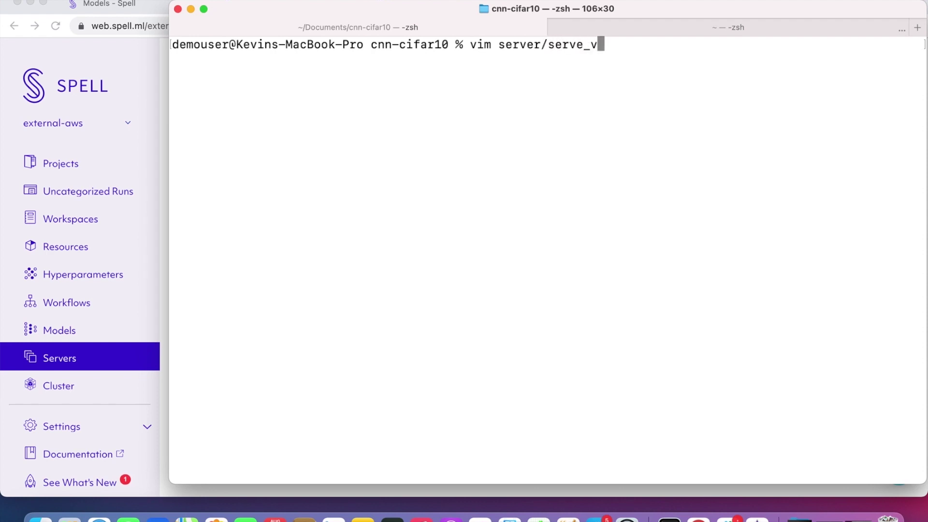
pyautogui.press('Tab')
pyautogui.press('Return')
pyautogui.press('j')
pyautogui.press('j')
pyautogui.press('j')
pyautogui.press('j')
pyautogui.press('j')
pyautogui.press('j')
pyautogui.press('j')
pyautogui.press('j')
pyautogui.press('j')
pyautogui.press('j')
pyautogui.press('j')
pyautogui.press('j')
pyautogui.press('j')
pyautogui.press('j')
pyautogui.press('j')
pyautogui.press('j')
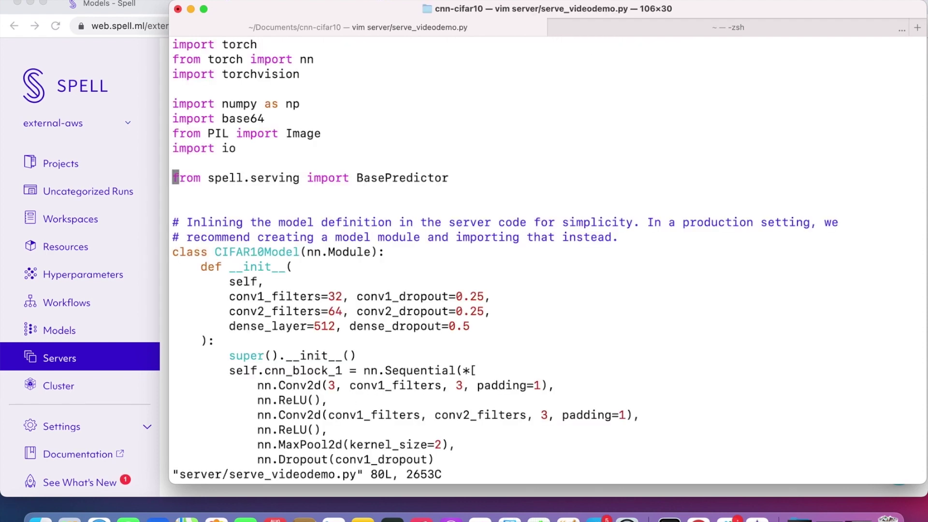
pyautogui.press('j')
pyautogui.press('j')
pyautogui.press('j')
pyautogui.press('j')
pyautogui.press('j')
pyautogui.press('j')
pyautogui.press('j')
pyautogui.press('j')
pyautogui.press('j')
pyautogui.press('j')
pyautogui.press('j')
pyautogui.press('j')
pyautogui.press('j')
pyautogui.press('j')
pyautogui.press('j')
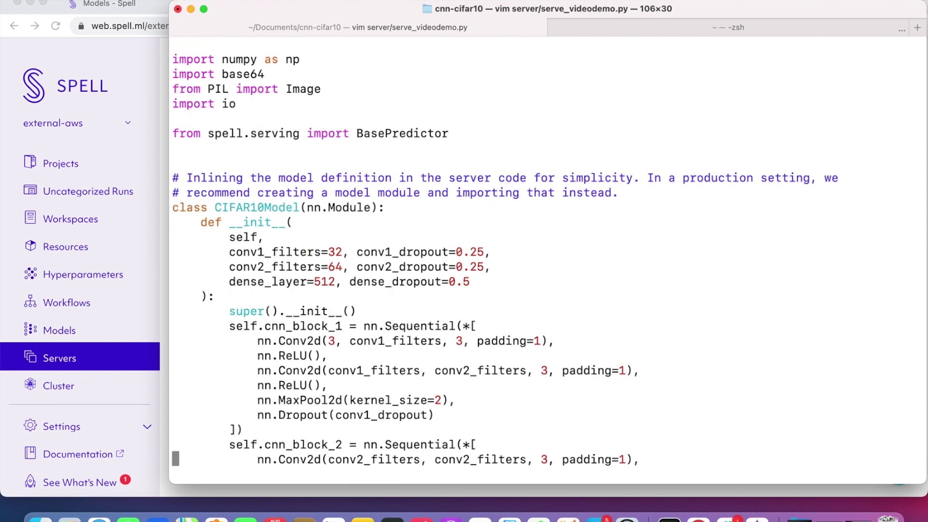
pyautogui.press('j')
pyautogui.press('j')
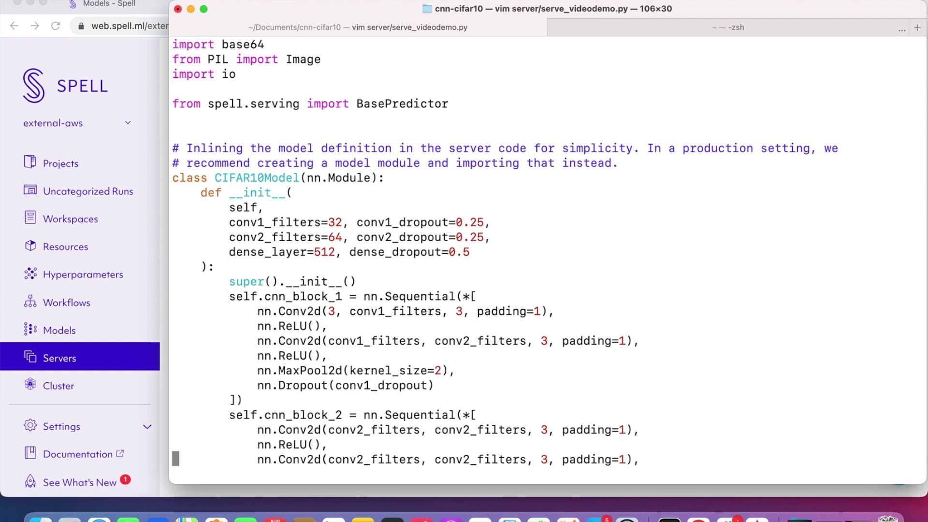
# Examine the Predictor class with its checkpoint loading and predict method in a widened terminal window, and close the file.
pyautogui.scroll(-20, 547, 256)
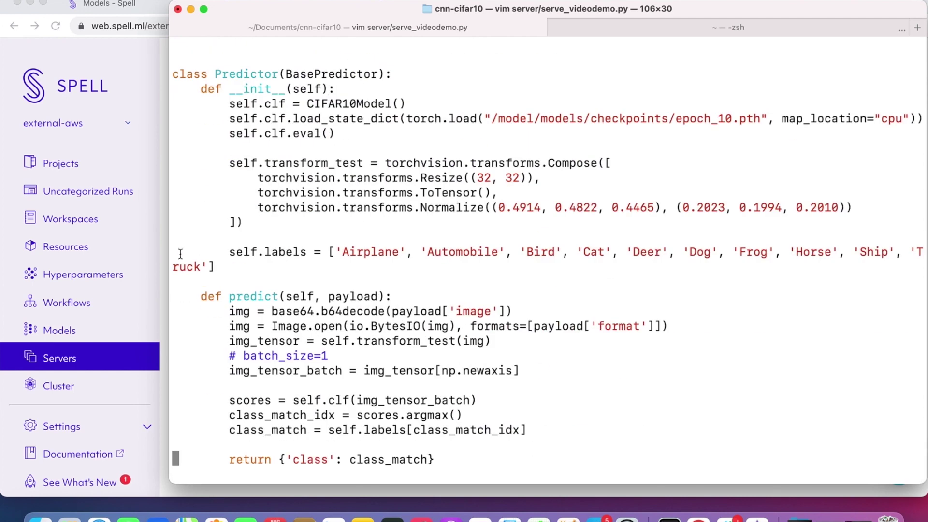
pyautogui.moveTo(168, 247); pyautogui.dragTo(84, 247)
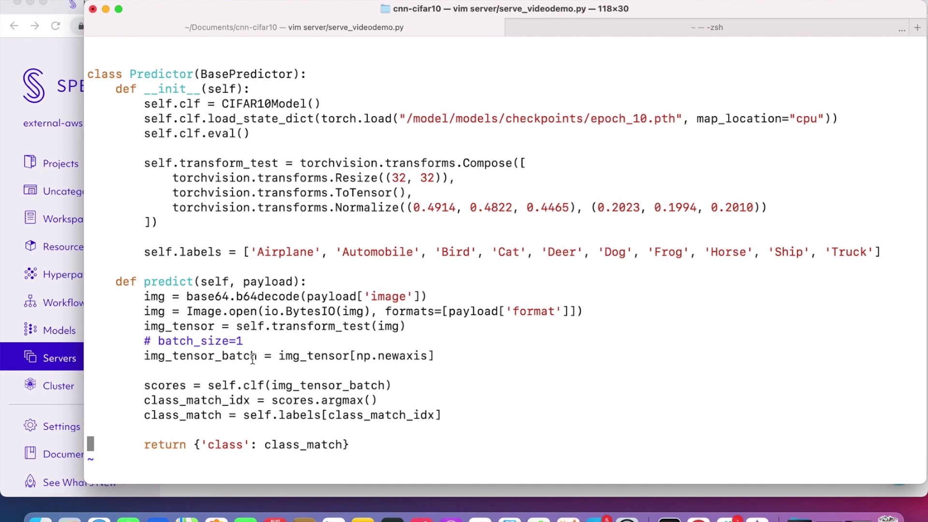
pyautogui.write(':wq')
pyautogui.press('Return')
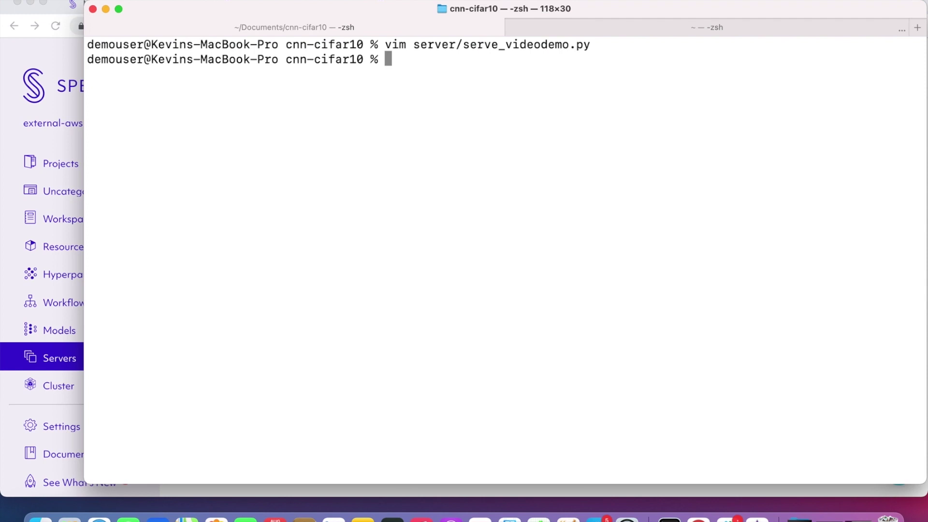
# Start a model server for cifar10-demo:v1 with the Spell CLI, using server/serve_videodemo.py as the entrypoint.
pyautogui.write('spell server s')
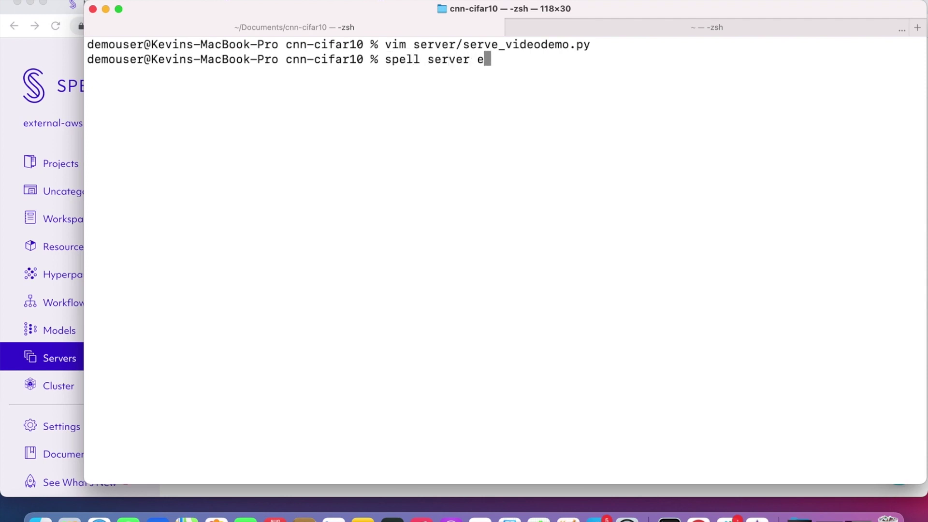
pyautogui.write('erve cifar10-de')
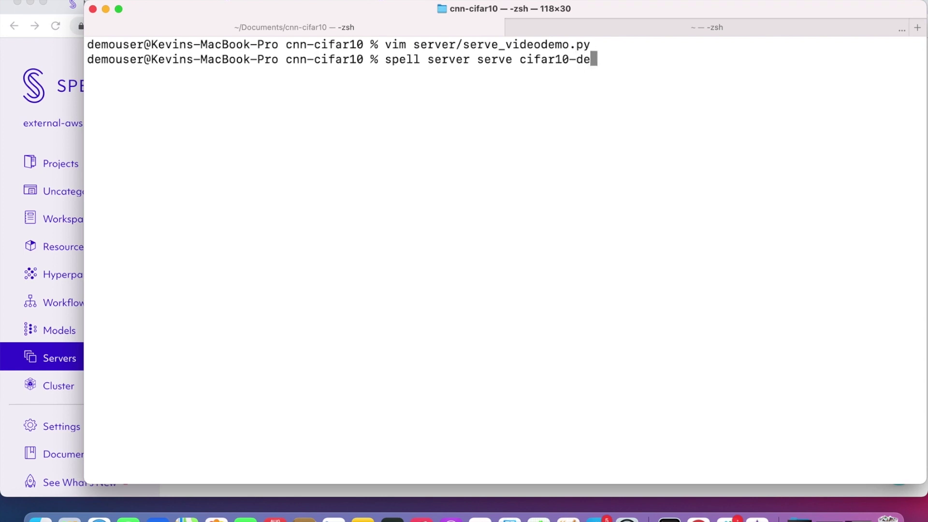
pyautogui.write('mo:v1 "server/s')
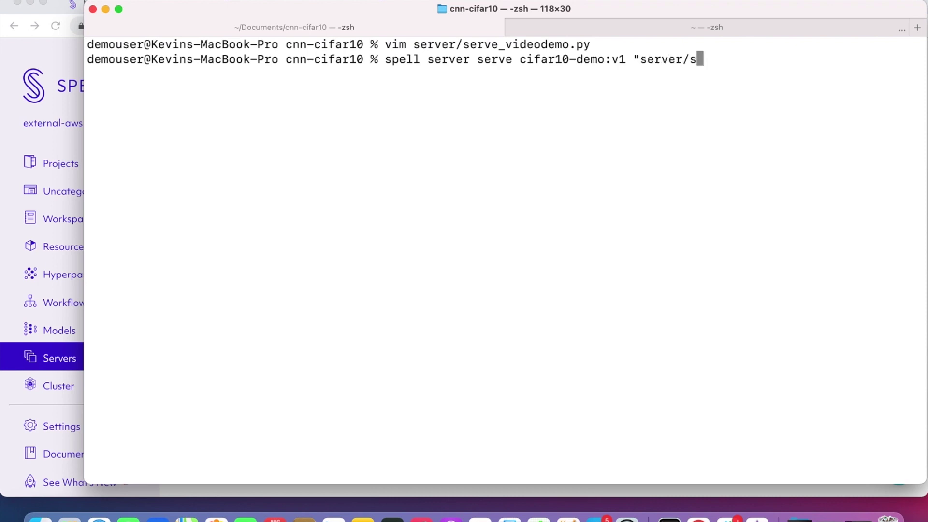
pyautogui.write('erve_videodemo.py"')
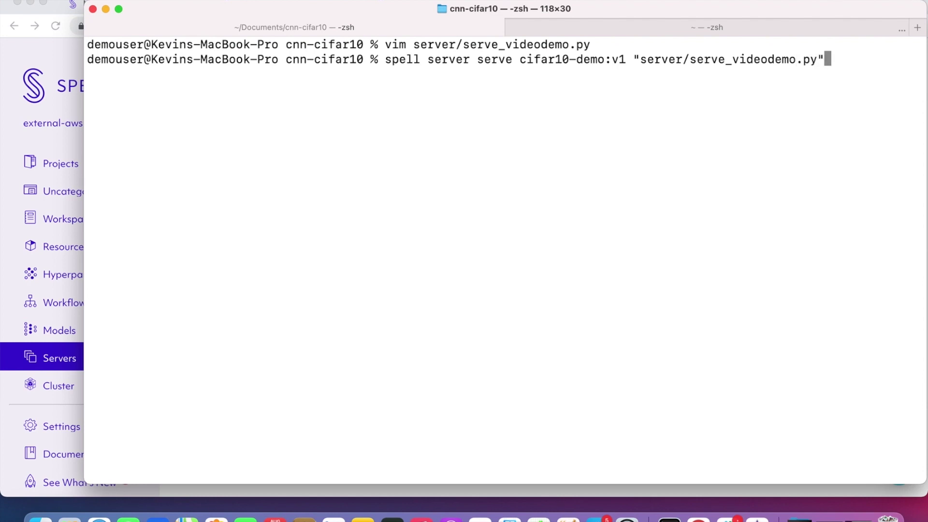
pyautogui.press('Return')
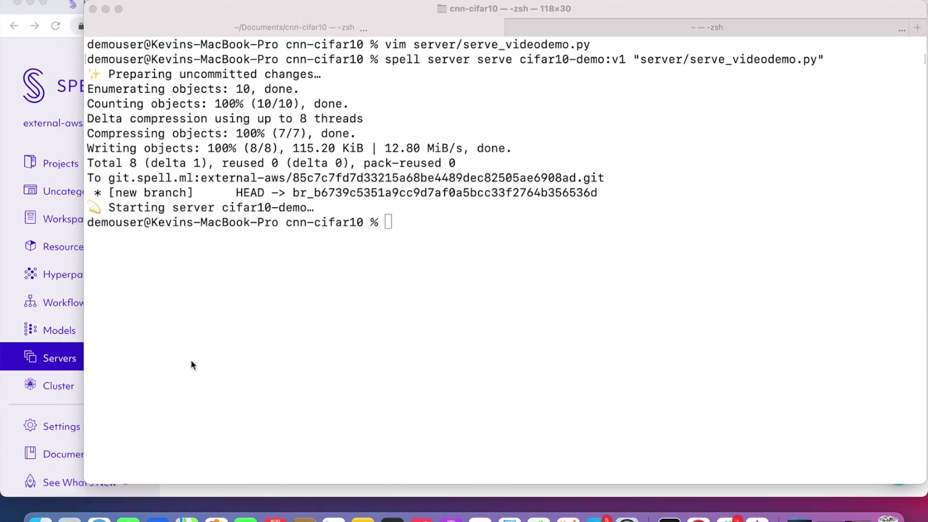
# Switch to the Spell web console, refresh the model servers list and review the cifar10-demo server's details and performance settings.
pyautogui.click(70, 360)
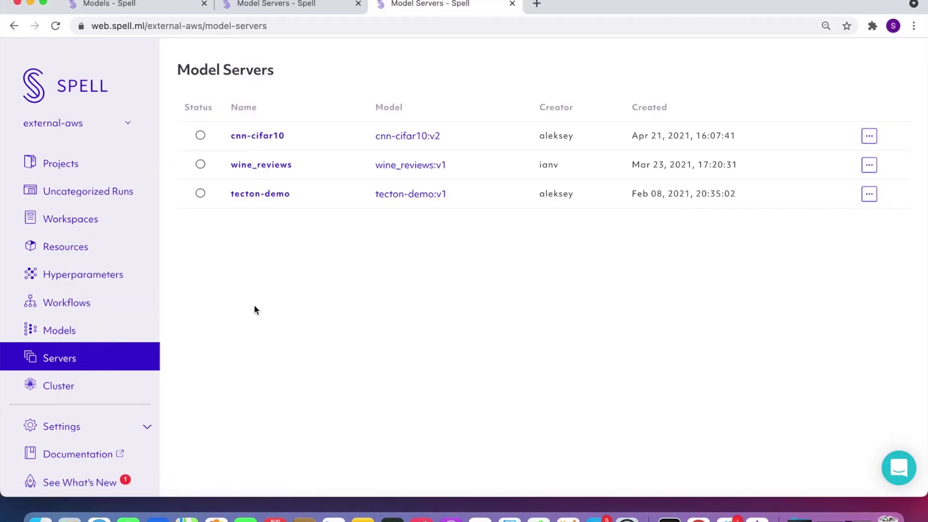
pyautogui.press('super+r')
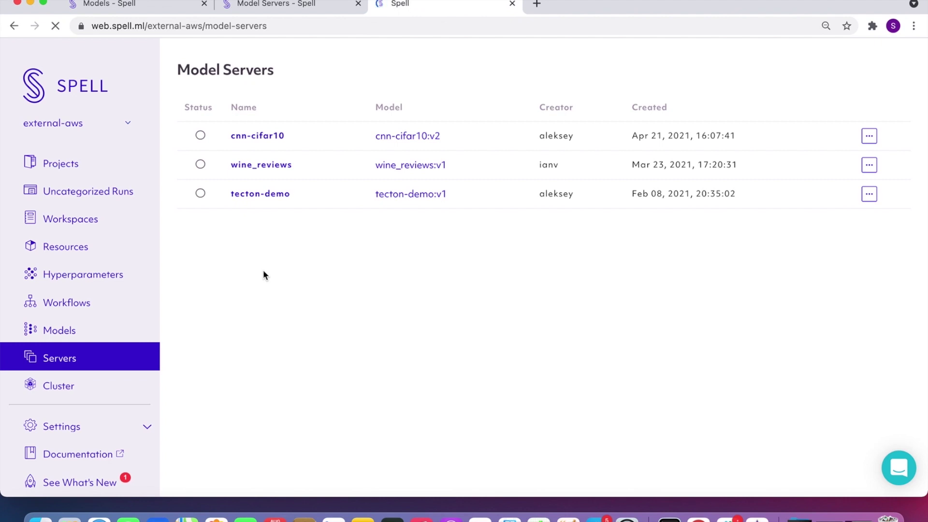
pyautogui.click(283, 138)
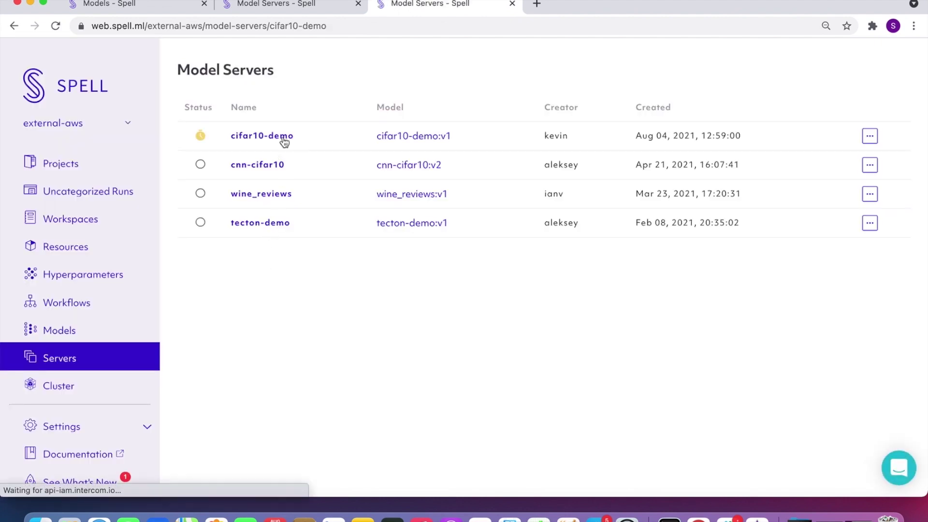
pyautogui.scroll(-2, 353, 247)
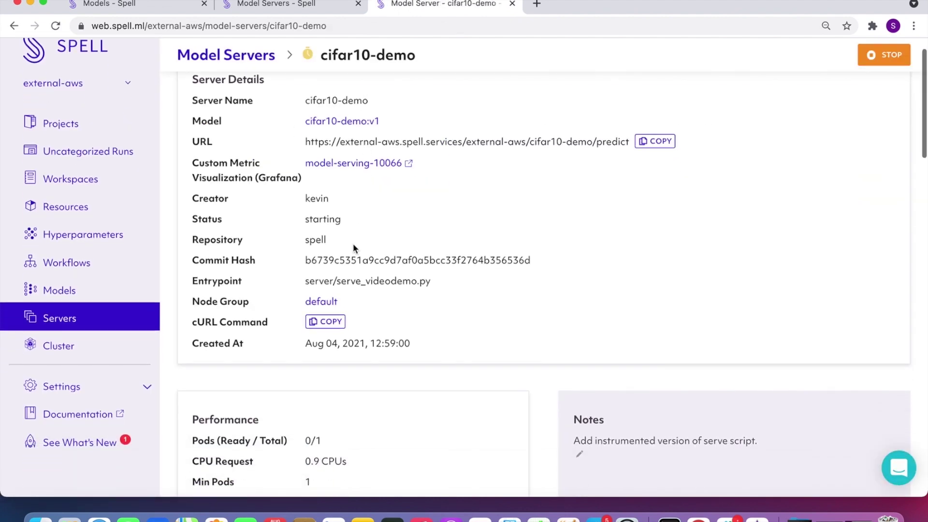
pyautogui.scroll(-10, 354, 246)
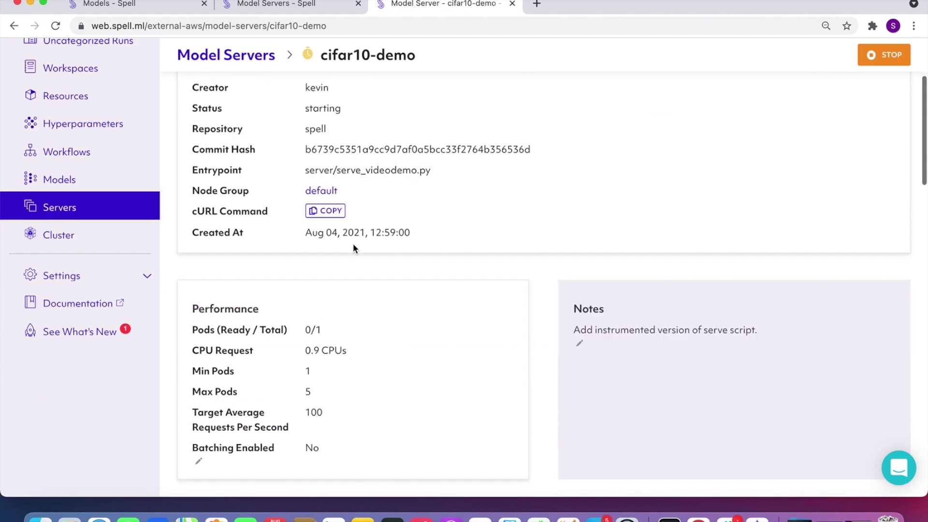
pyautogui.scroll(-15, 353, 247)
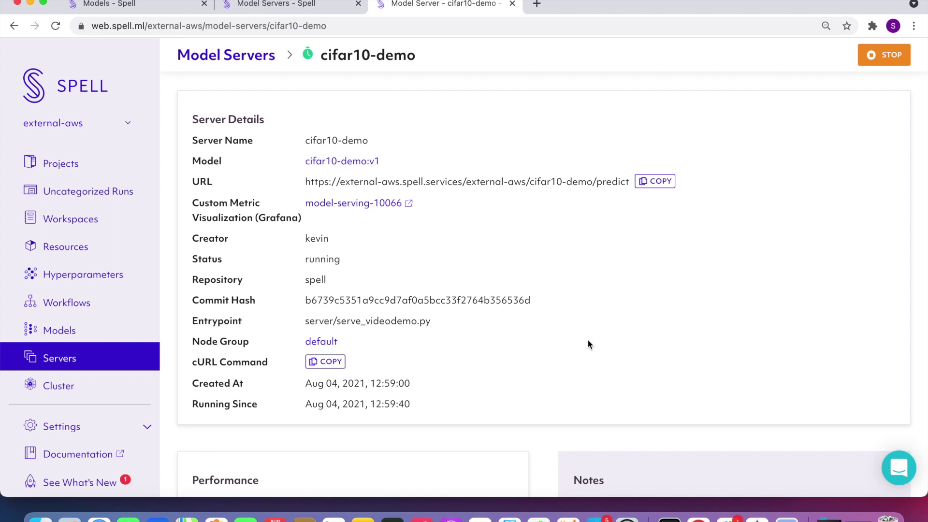
# Switch to Finder, view the test image cat.jpg in the example_request folder and close it.
pyautogui.click(40, 518)
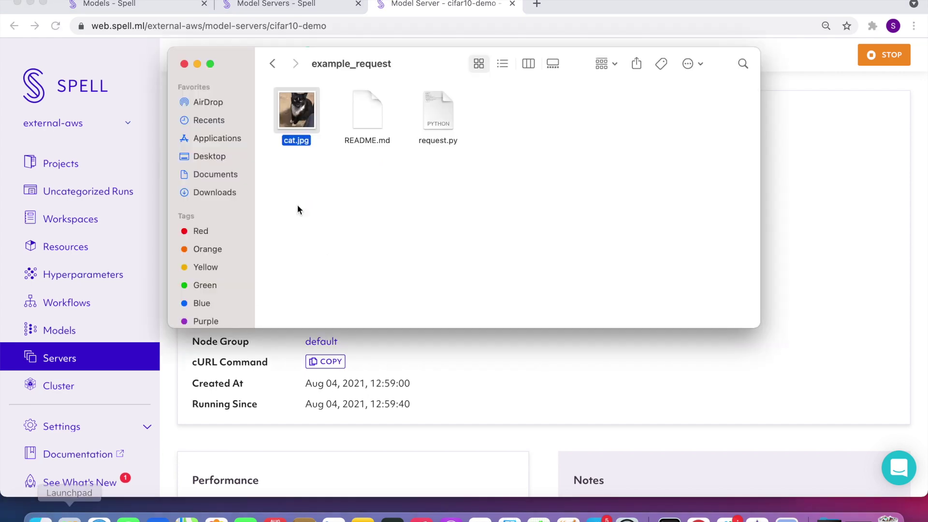
pyautogui.doubleClick(304, 116)
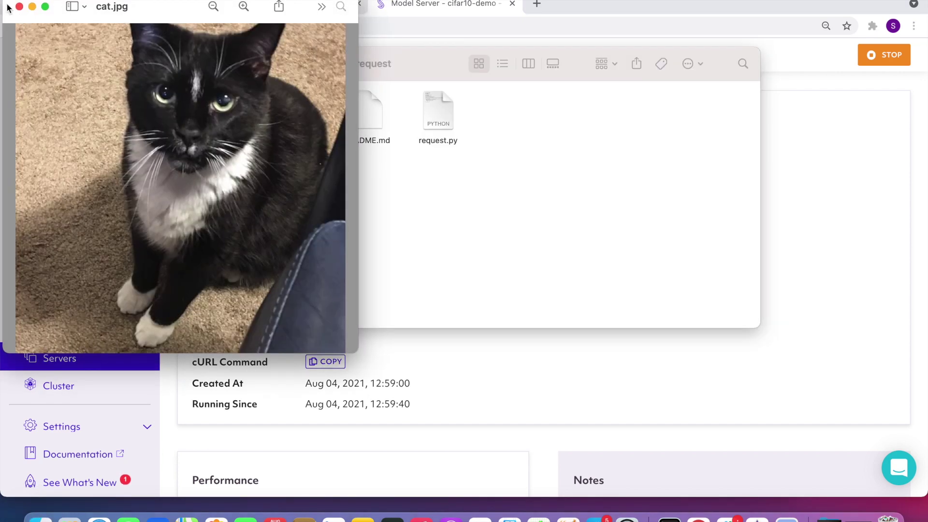
pyautogui.click(20, 6)
# Switch to the terminal, change into the server/example_request directory and list all its files in long format.
pyautogui.click(681, 520)
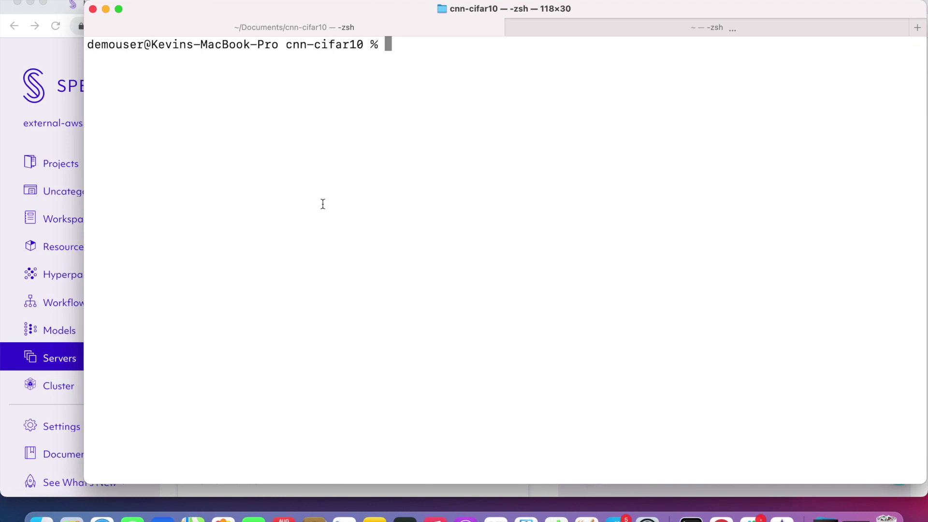
pyautogui.write('cd server/')
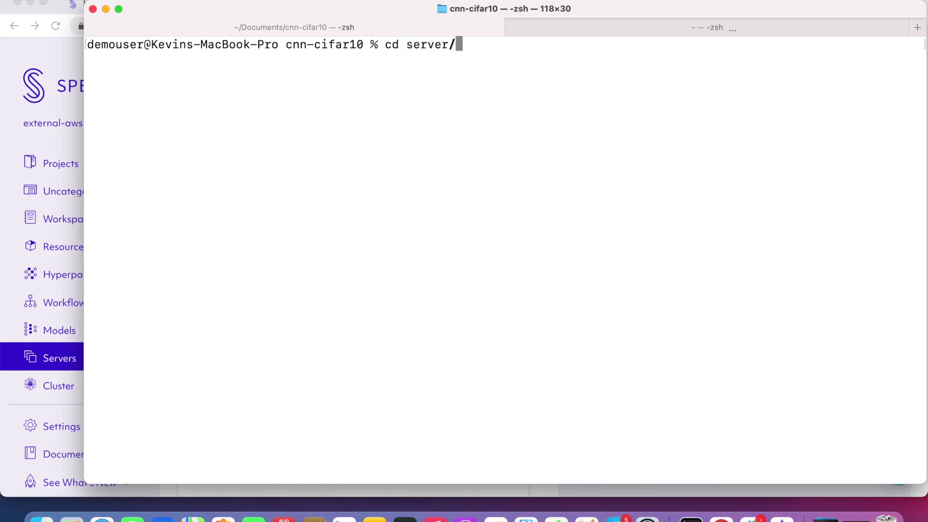
pyautogui.write('ex')
pyautogui.press('Tab')
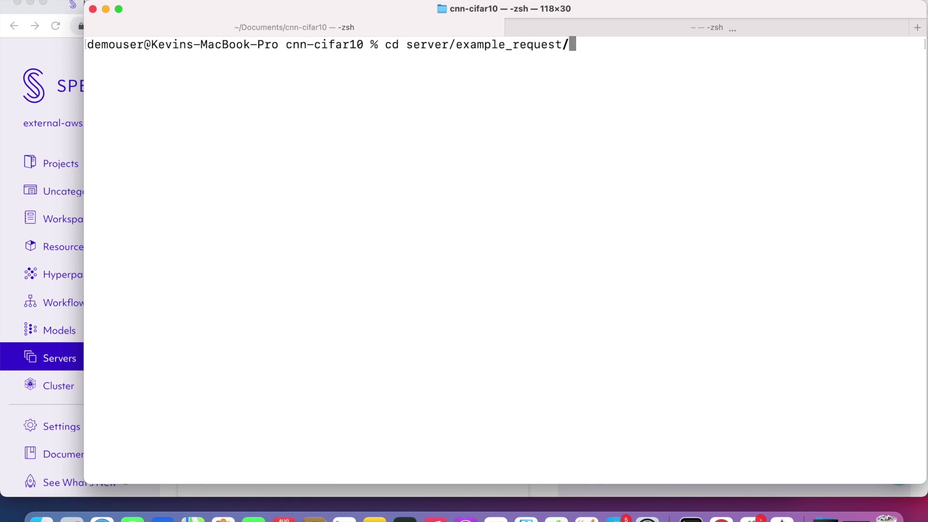
pyautogui.press('Return')
pyautogui.write('ls -al')
pyautogui.press('Return')
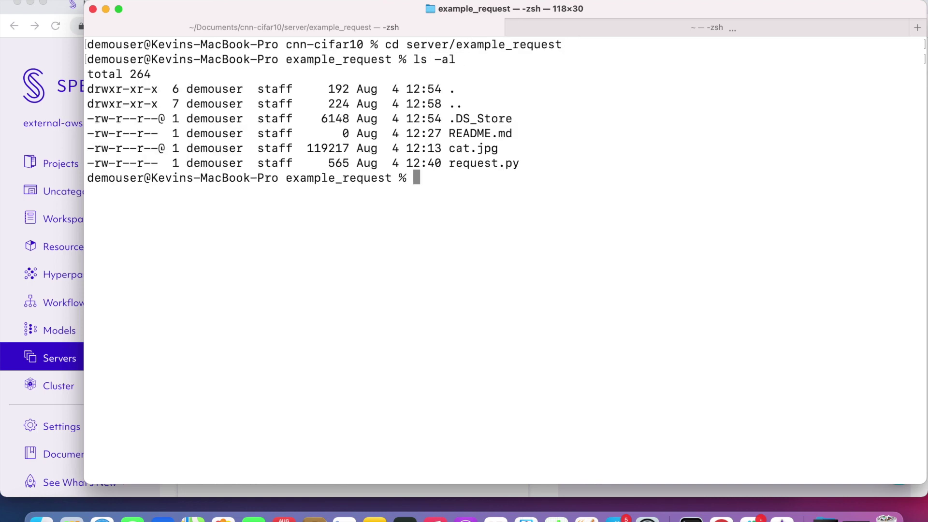
# Open request.py in vim and delete the replacement-reminder comment and the raise Exception line below it.
pyautogui.write('vim request.py')
pyautogui.press('Return')
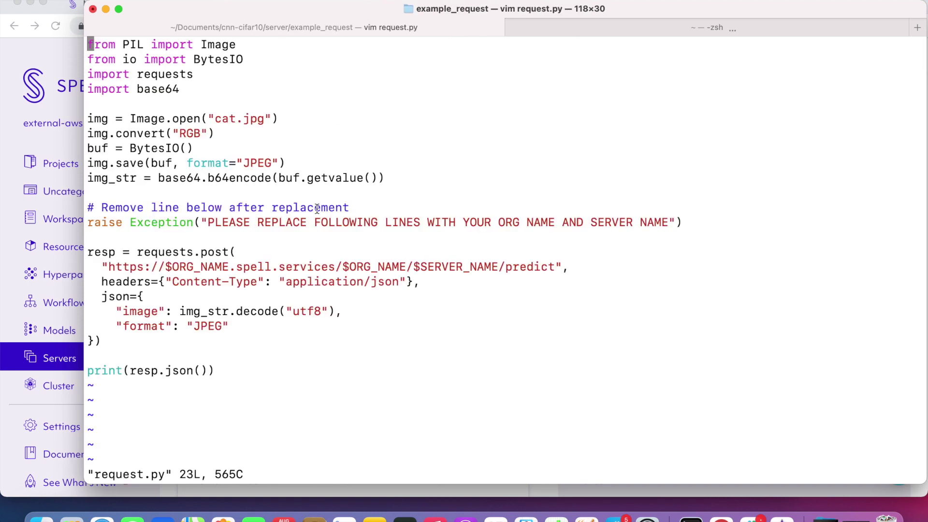
pyautogui.press('j')
pyautogui.press('j')
pyautogui.press('j')
pyautogui.press('j')
pyautogui.press('j')
pyautogui.press('j')
pyautogui.press('j')
pyautogui.press('j')
pyautogui.press('j')
pyautogui.press('j')
pyautogui.press('j')
pyautogui.press('j')
pyautogui.press('d')
pyautogui.press('d')
pyautogui.press('k')
pyautogui.press('d')
pyautogui.press('d')
# Replace the $ORG_NAME placeholder in the host part of the request URL with external-aws.
pyautogui.press('j')
pyautogui.press('w')
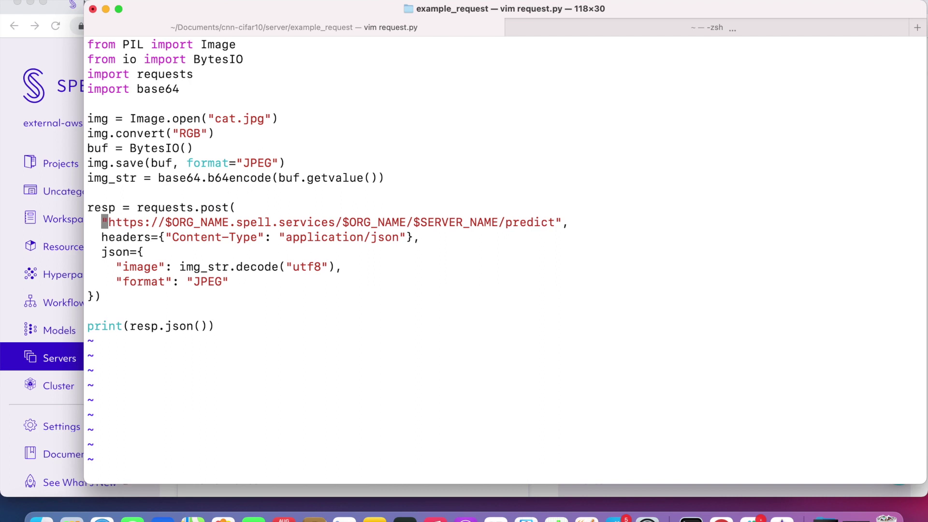
pyautogui.press('l')
pyautogui.press('l')
pyautogui.press('l')
pyautogui.press('l')
pyautogui.press('l')
pyautogui.press('l')
pyautogui.press('l')
pyautogui.press('l')
pyautogui.press('l')
pyautogui.press('l')
pyautogui.press('l')
pyautogui.press('l')
pyautogui.press('l')
pyautogui.press('l')
pyautogui.press('l')
pyautogui.press('l')
pyautogui.press('l')
pyautogui.press('l')
pyautogui.press('i')
pyautogui.press('BackSpace')
pyautogui.press('BackSpace')
pyautogui.press('BackSpace')
pyautogui.press('BackSpace')
pyautogui.press('BackSpace')
pyautogui.press('BackSpace')
pyautogui.press('BackSpace')
pyautogui.press('BackSpace')
pyautogui.press('BackSpace')
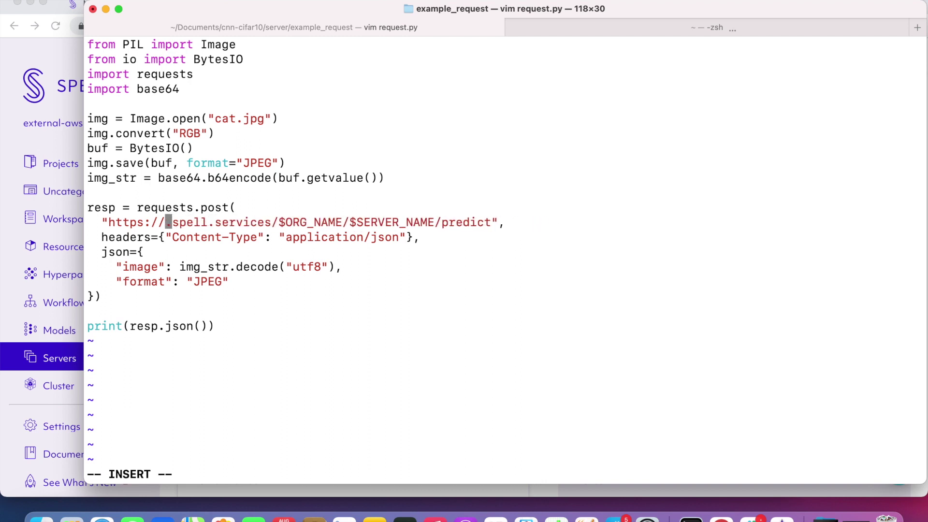
pyautogui.write('external-aws')
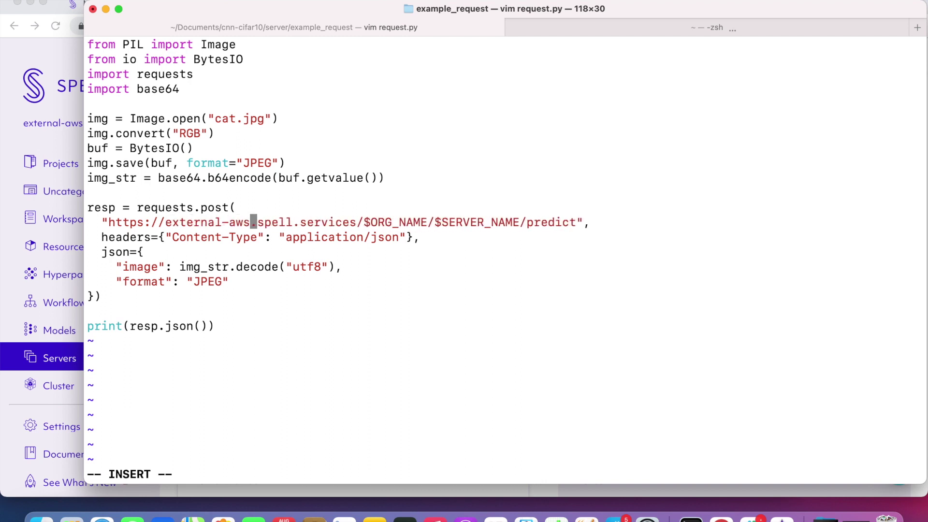
# Replace the $ORG_NAME placeholder in the path part of the request URL with external-aws.
pyautogui.press('Right')
pyautogui.press('Right')
pyautogui.press('Right')
pyautogui.press('Right')
pyautogui.press('Right')
pyautogui.press('Right')
pyautogui.press('Right')
pyautogui.press('Right')
pyautogui.press('Right')
pyautogui.press('Right')
pyautogui.press('Right')
pyautogui.press('Right')
pyautogui.press('Right')
pyautogui.press('Right')
pyautogui.press('Right')
pyautogui.press('Right')
pyautogui.press('Right')
pyautogui.press('Right')
pyautogui.press('Right')
pyautogui.press('Right')
pyautogui.press('Right')
pyautogui.press('Right')
pyautogui.press('BackSpace')
pyautogui.press('BackSpace')
pyautogui.press('BackSpace')
pyautogui.press('BackSpace')
pyautogui.press('BackSpace')
pyautogui.press('BackSpace')
pyautogui.press('BackSpace')
pyautogui.press('BackSpace')
pyautogui.press('BackSpace')
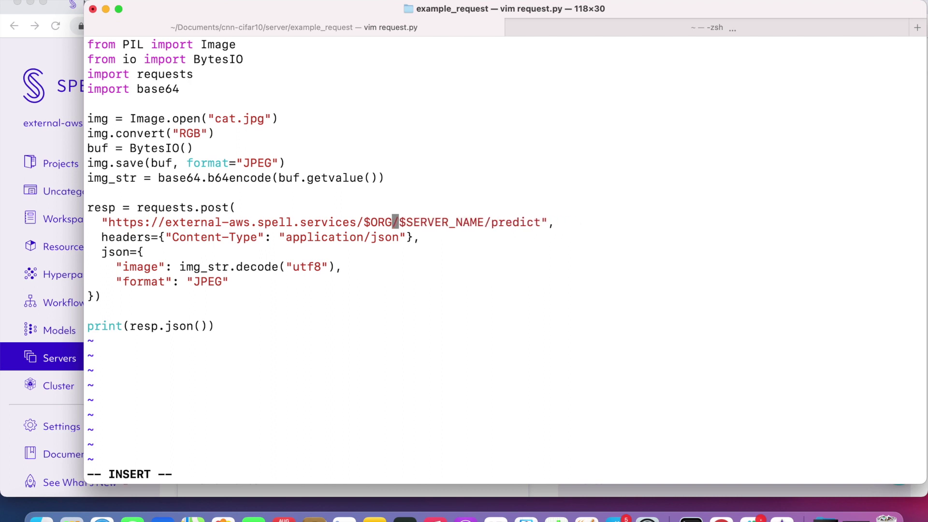
pyautogui.write('external-aqs')
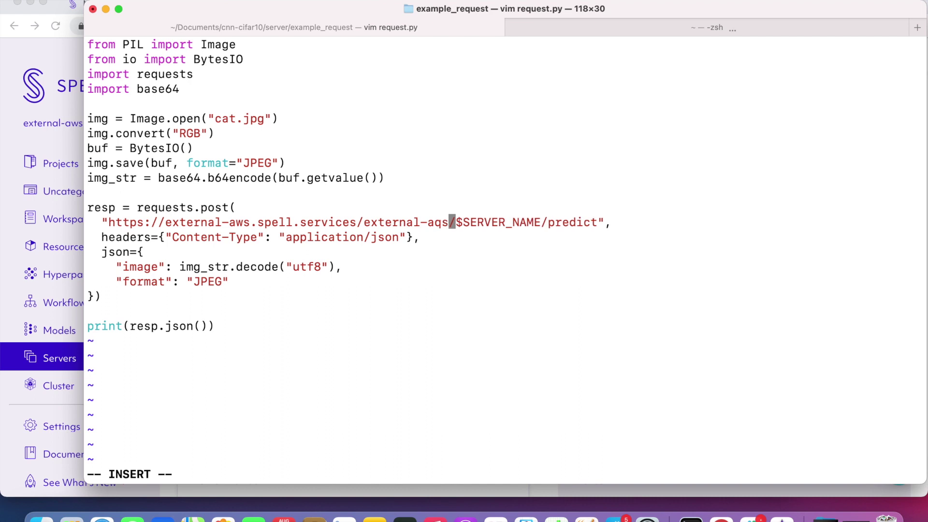
pyautogui.press('BackSpace')
pyautogui.write('ws')
# Replace the $SERVER_NAME placeholder in the request URL with cifar10-demo.
pyautogui.press('Right')
pyautogui.press('Right')
pyautogui.press('Right')
pyautogui.press('Right')
pyautogui.press('Right')
pyautogui.press('Right')
pyautogui.press('Right')
pyautogui.press('Right')
pyautogui.press('Right')
pyautogui.press('Right')
pyautogui.press('Right')
pyautogui.press('Right')
pyautogui.press('BackSpace')
pyautogui.press('BackSpace')
pyautogui.press('BackSpace')
pyautogui.press('BackSpace')
pyautogui.press('BackSpace')
pyautogui.press('BackSpace')
pyautogui.press('BackSpace')
pyautogui.press('BackSpace')
pyautogui.press('BackSpace')
pyautogui.press('BackSpace')
pyautogui.press('BackSpace')
pyautogui.press('BackSpace')
pyautogui.press('BackSpace')
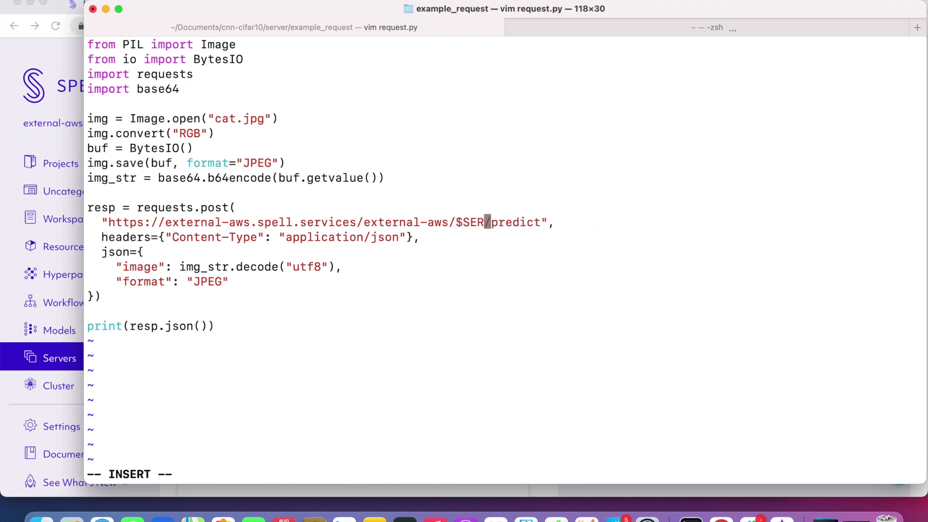
pyautogui.write('/cifar10-demo')
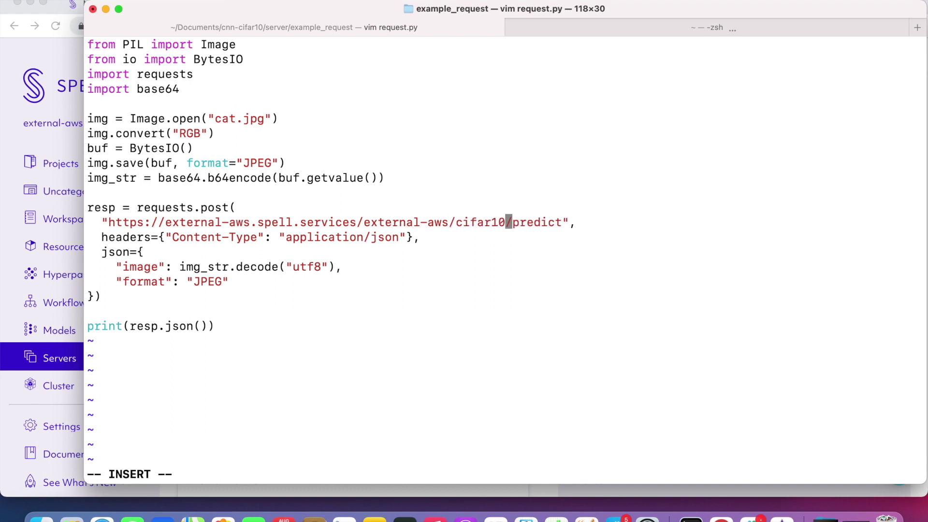
# Save request.py and quit vim, and run the script with python3 to send the sample request.
pyautogui.press('Escape')
pyautogui.write(':wq')
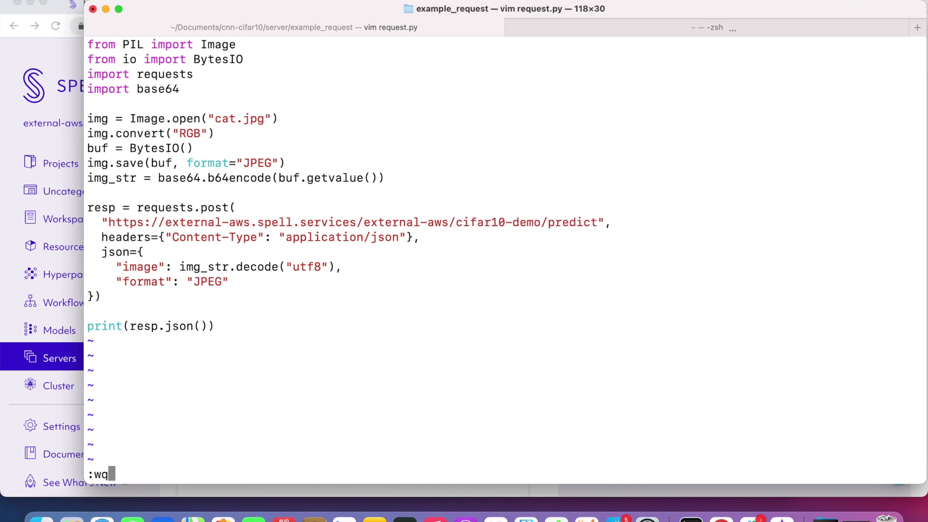
pyautogui.press('Return')
pyautogui.write('python3 request.py')
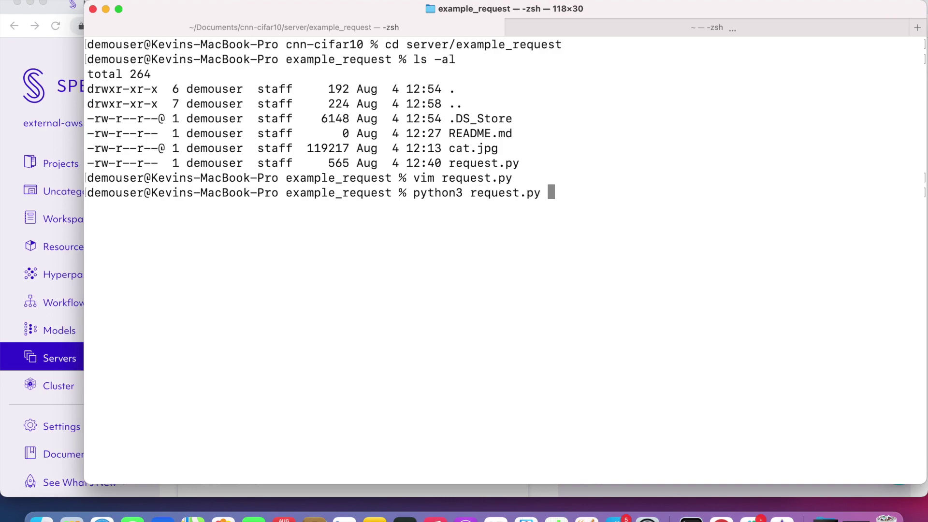
pyautogui.press('Return')
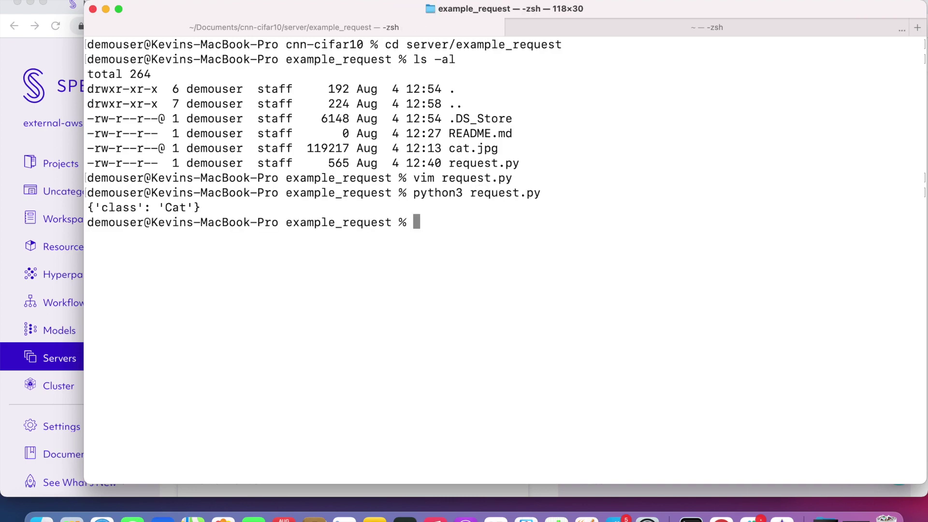